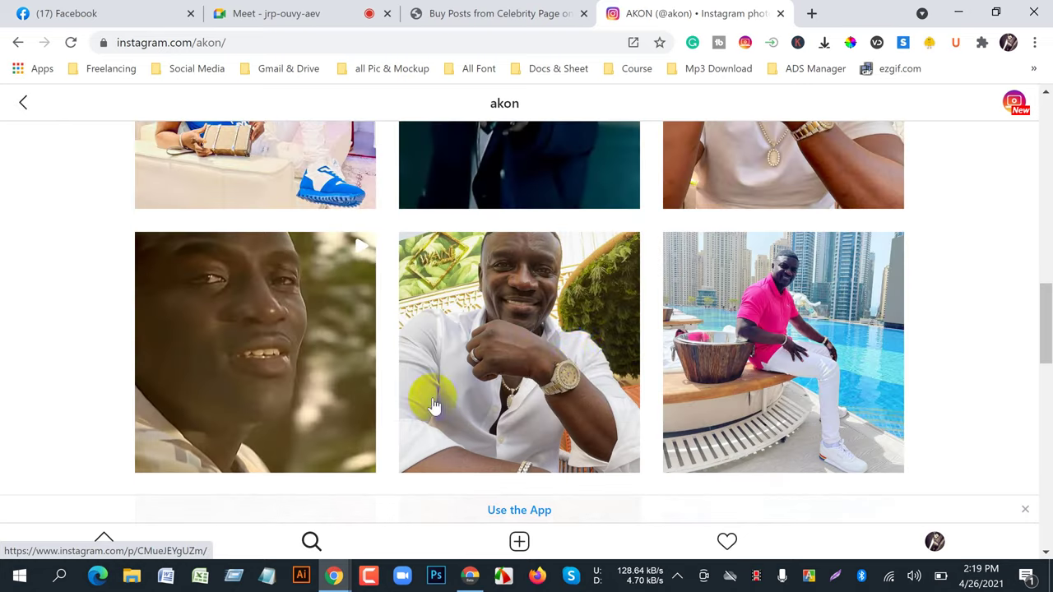
- Open Akon's white-shirt selfie post on Instagram and look it over
{"action": "left_click", "coordinate": [564, 374]}
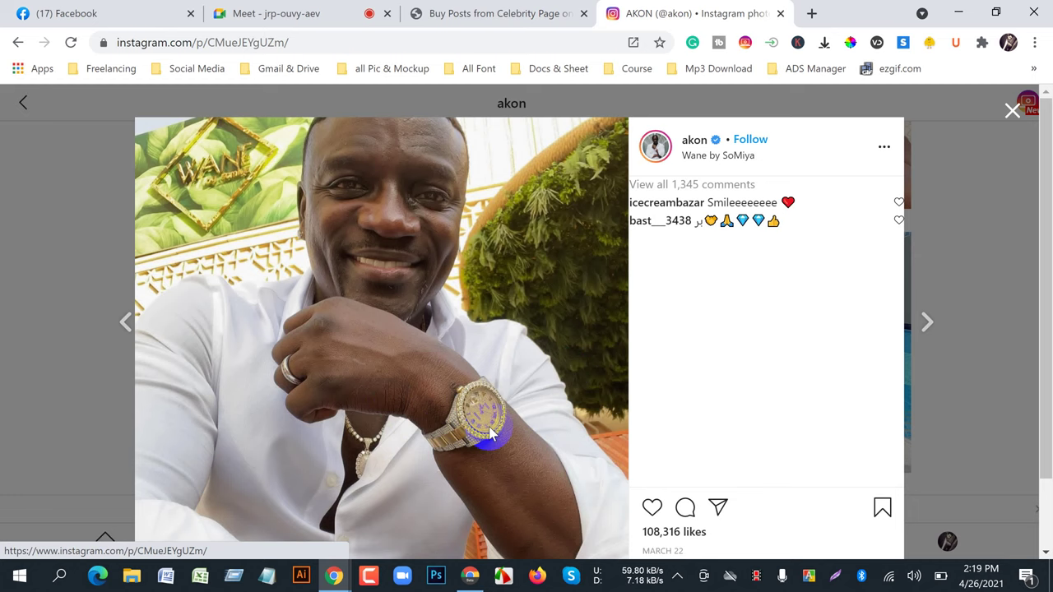
{"action": "scroll", "coordinate": [490, 434], "scroll_direction": "down", "scroll_amount": 1}
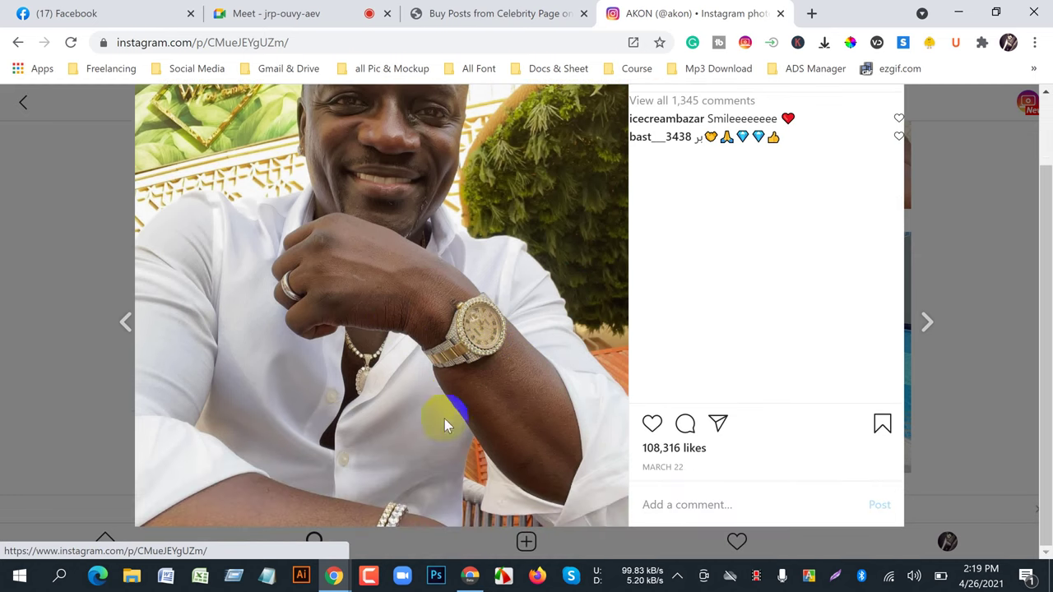
{"action": "scroll", "coordinate": [413, 498], "scroll_direction": "up", "scroll_amount": 1}
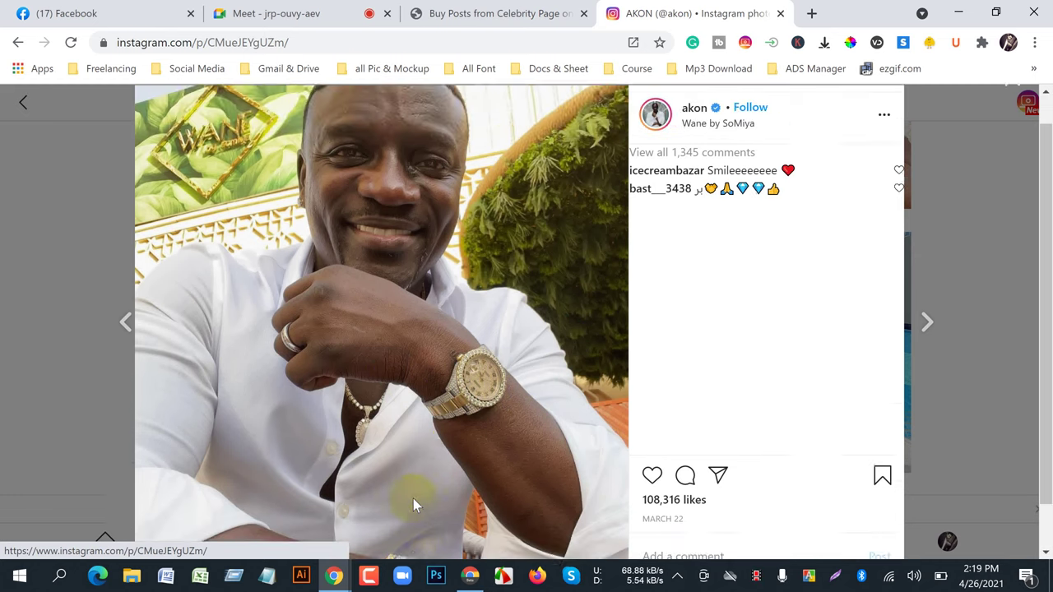
{"action": "left_click", "coordinate": [502, 441]}
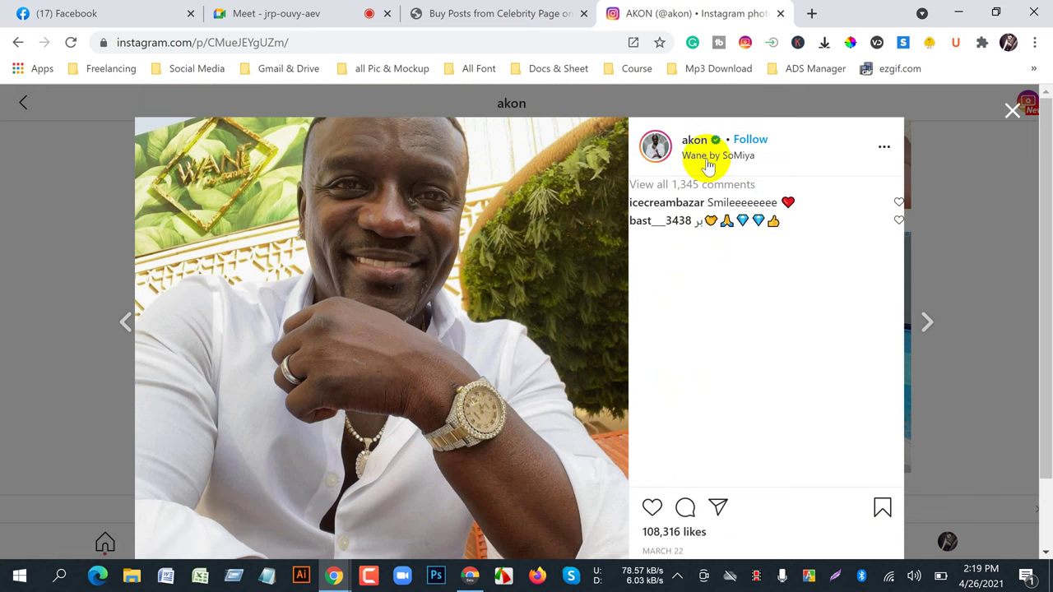
- Open the post's Wane by SoMiya location page and browse through it
{"action": "left_click", "coordinate": [743, 164]}
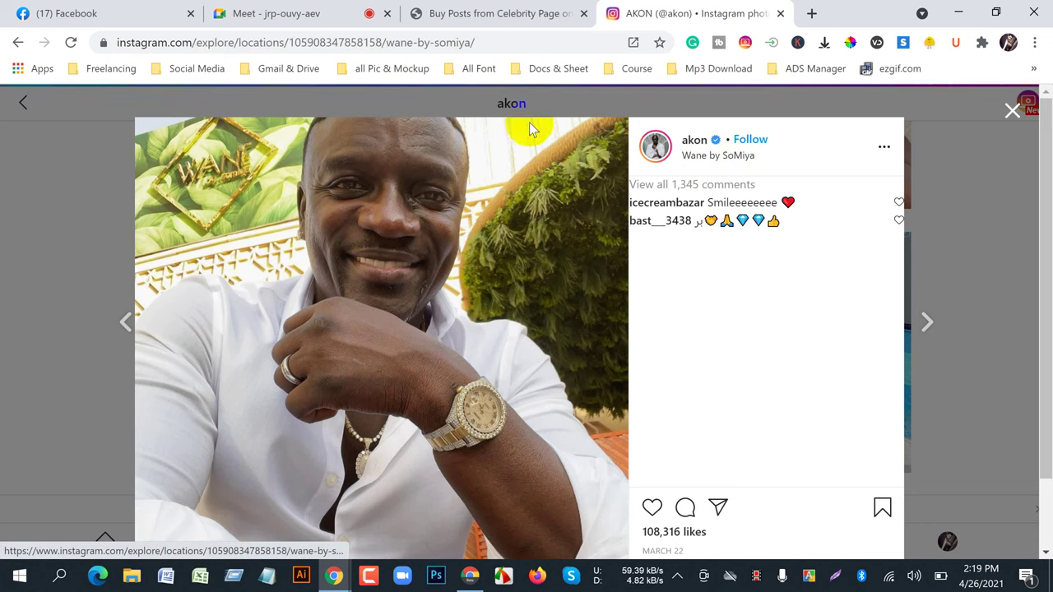
{"action": "scroll", "coordinate": [553, 456], "scroll_direction": "down", "scroll_amount": 1}
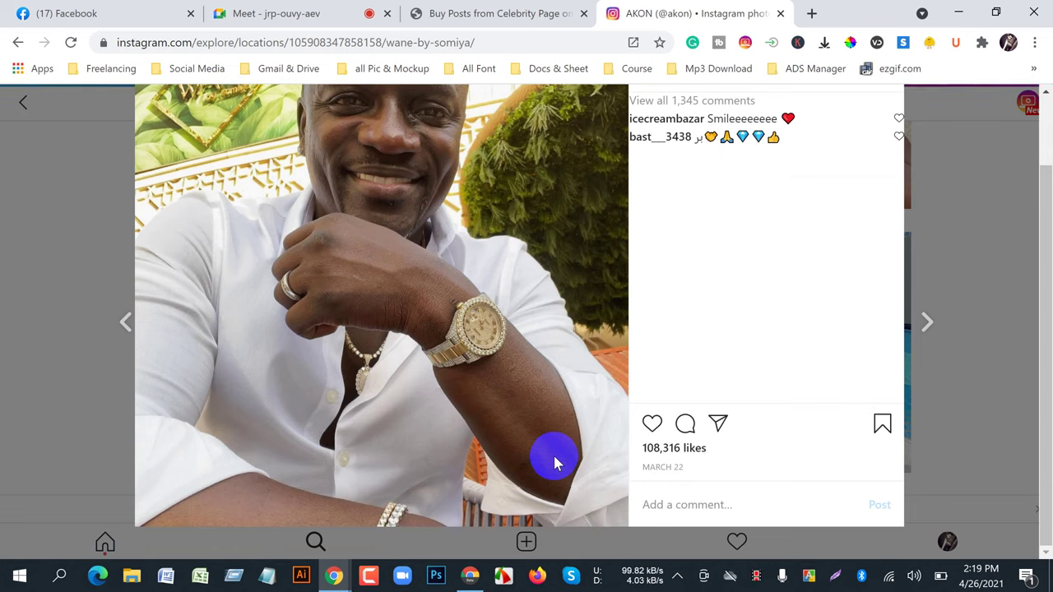
{"action": "left_click", "coordinate": [715, 157]}
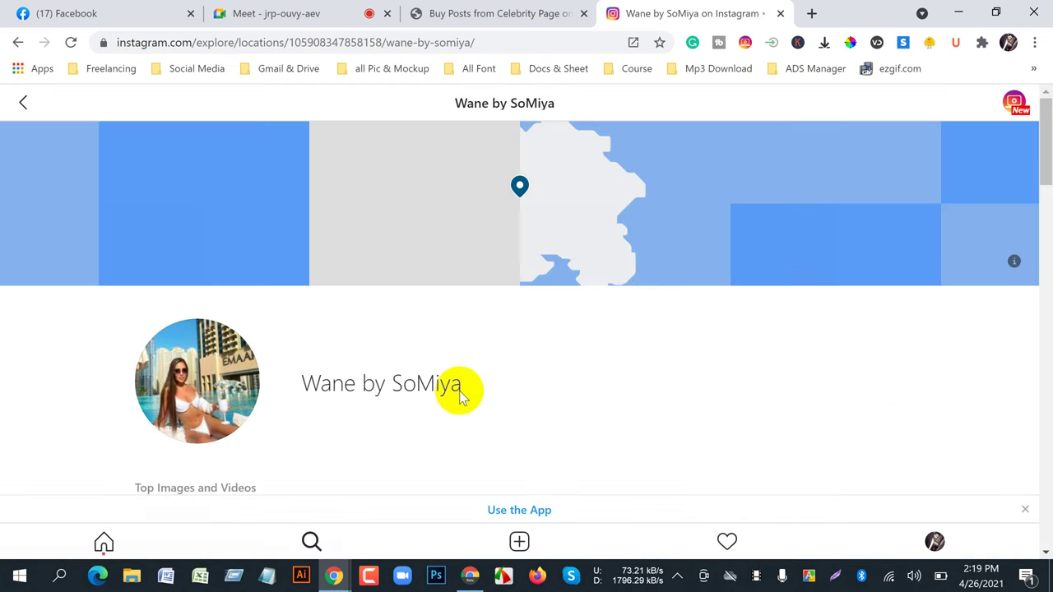
{"action": "scroll", "coordinate": [531, 422], "scroll_direction": "down", "scroll_amount": 1}
{"action": "scroll", "coordinate": [531, 422], "scroll_direction": "down", "scroll_amount": 4}
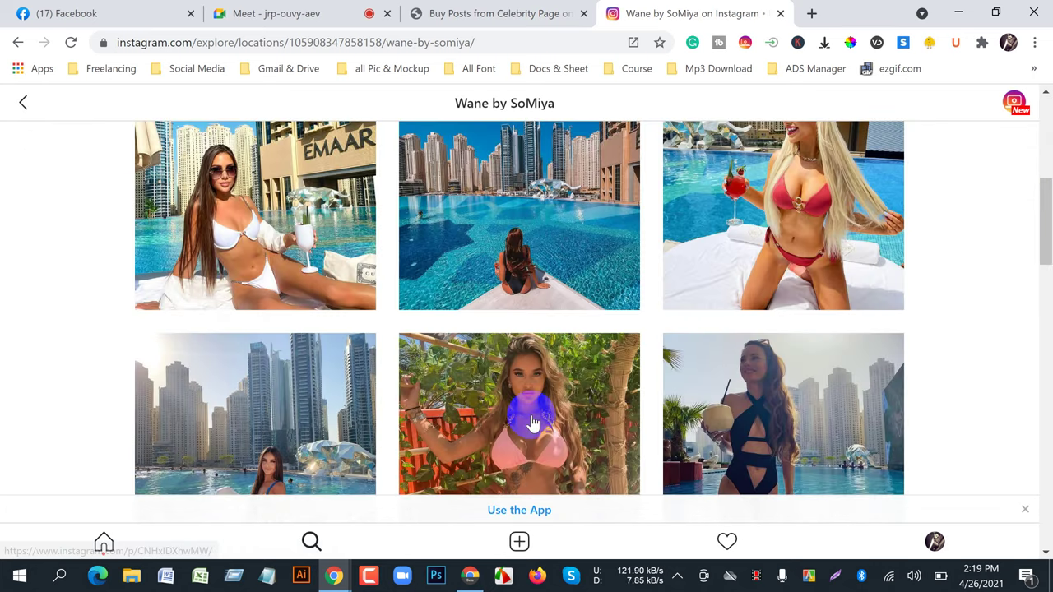
{"action": "scroll", "coordinate": [536, 423], "scroll_direction": "down", "scroll_amount": 12}
{"action": "scroll", "coordinate": [436, 387], "scroll_direction": "up", "scroll_amount": 3}
{"action": "scroll", "coordinate": [436, 386], "scroll_direction": "up", "scroll_amount": 10}
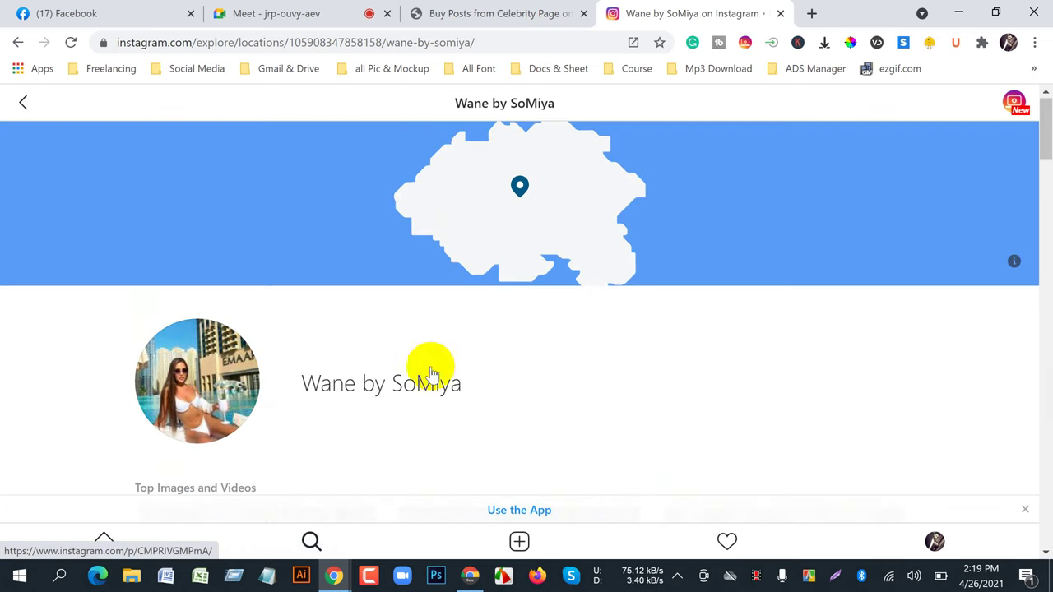
{"action": "left_click", "coordinate": [16, 43]}
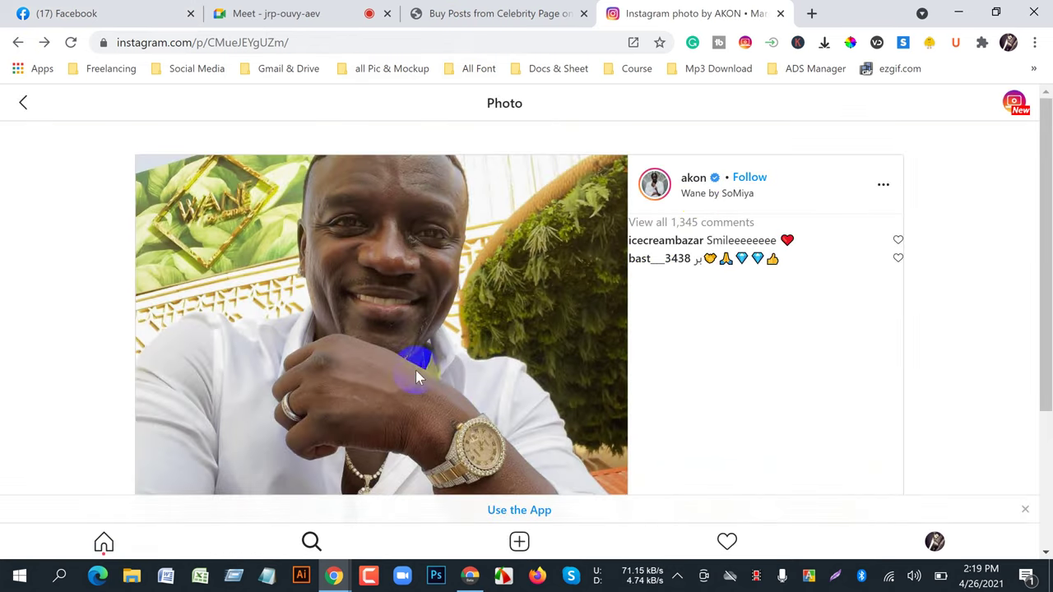
{"action": "left_click", "coordinate": [21, 103]}
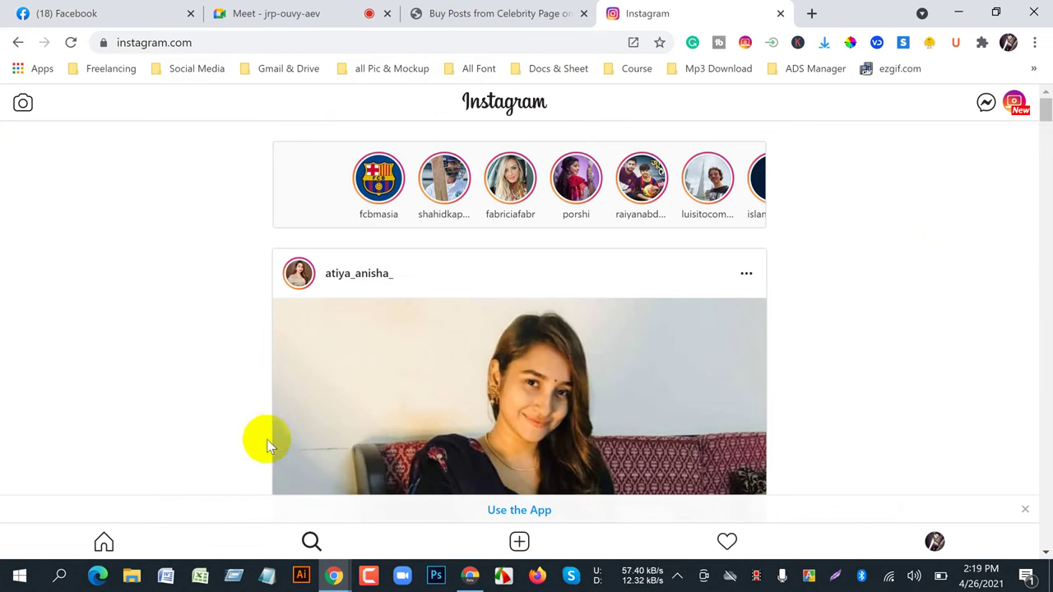
{"action": "left_click", "coordinate": [310, 543]}
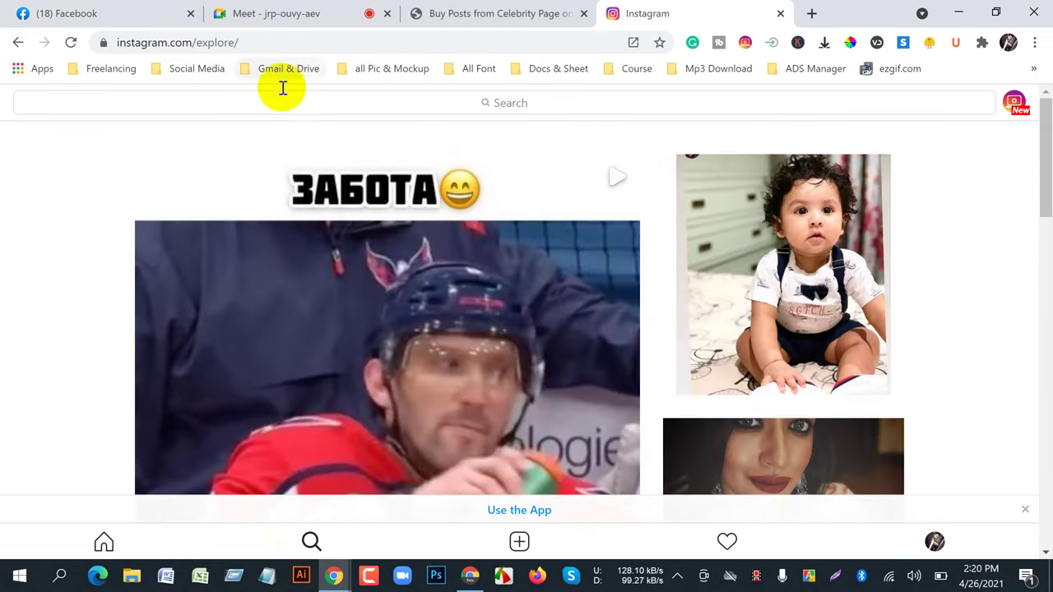
{"action": "left_click", "coordinate": [244, 97]}
{"action": "left_click", "coordinate": [206, 210]}
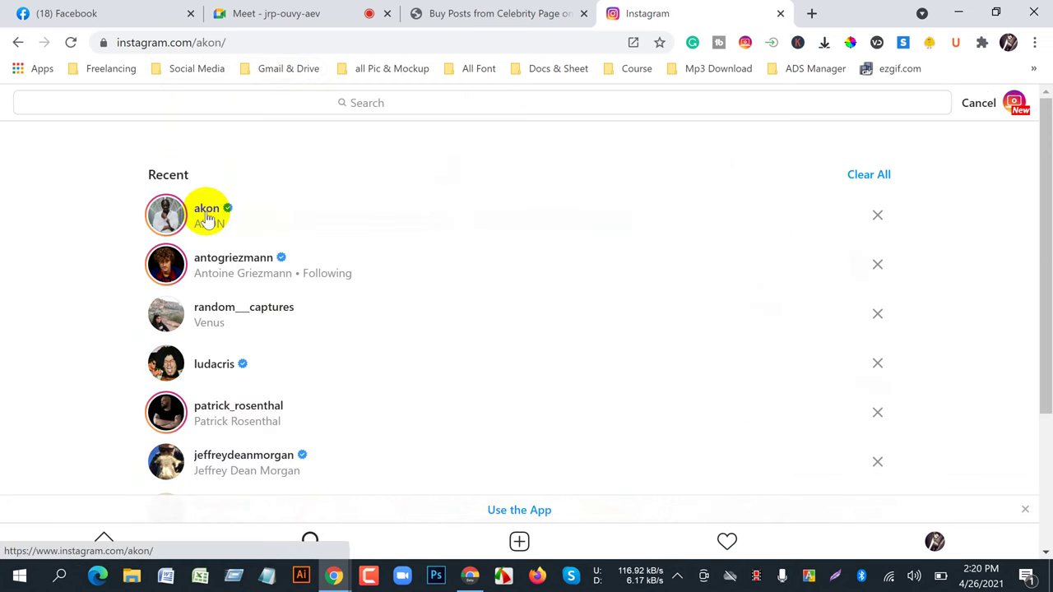
- From Shoutcart's celebrity listing, begin free registration with the I'm an INFLUENCER account type
{"action": "left_click", "coordinate": [434, 12]}
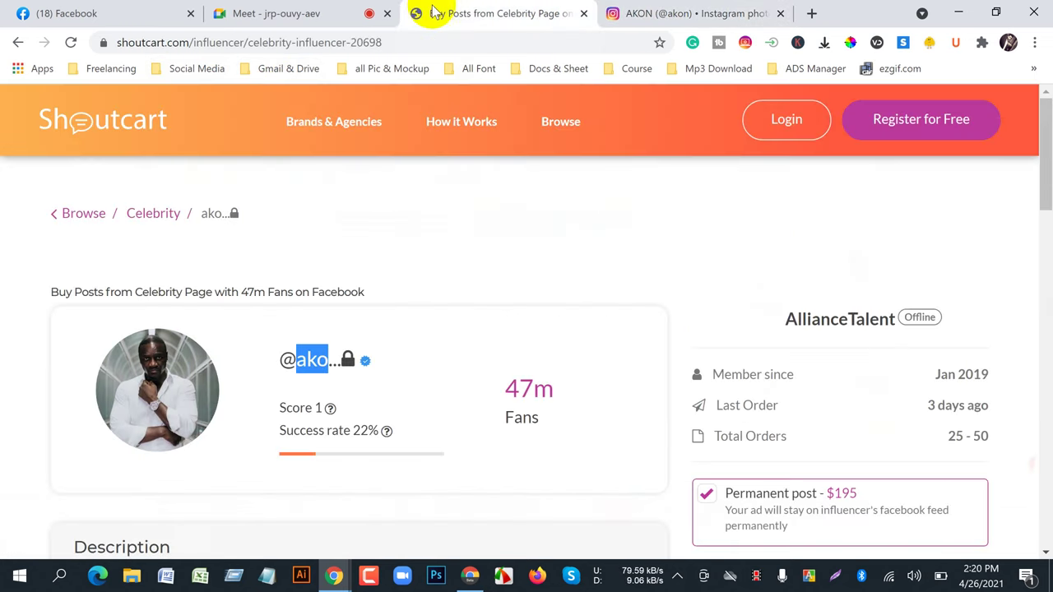
{"action": "scroll", "coordinate": [435, 365], "scroll_direction": "down", "scroll_amount": 1}
{"action": "scroll", "coordinate": [436, 352], "scroll_direction": "up", "scroll_amount": 1}
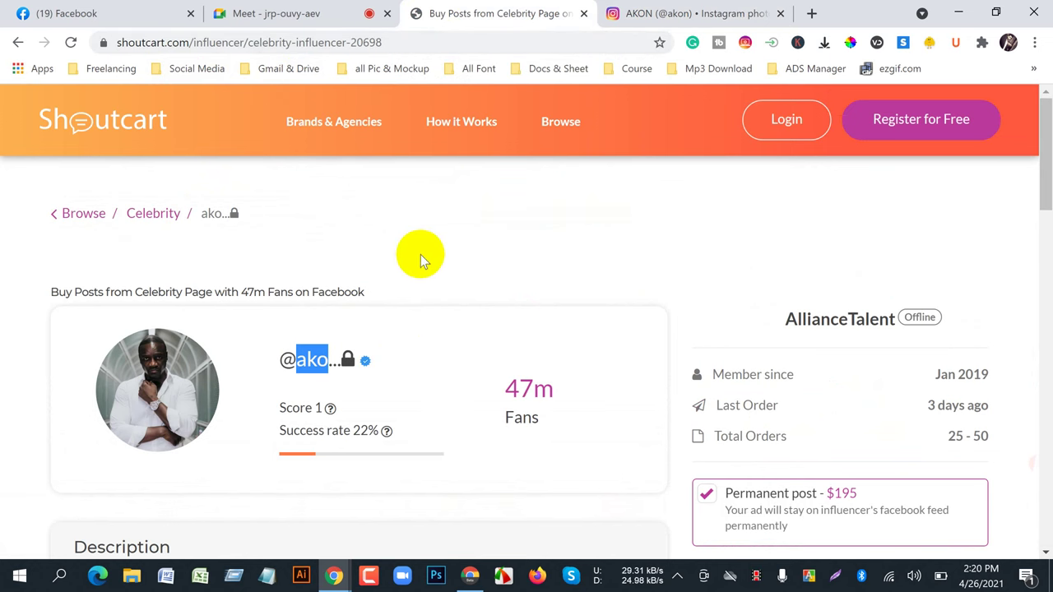
{"action": "scroll", "coordinate": [421, 251], "scroll_direction": "down", "scroll_amount": 14}
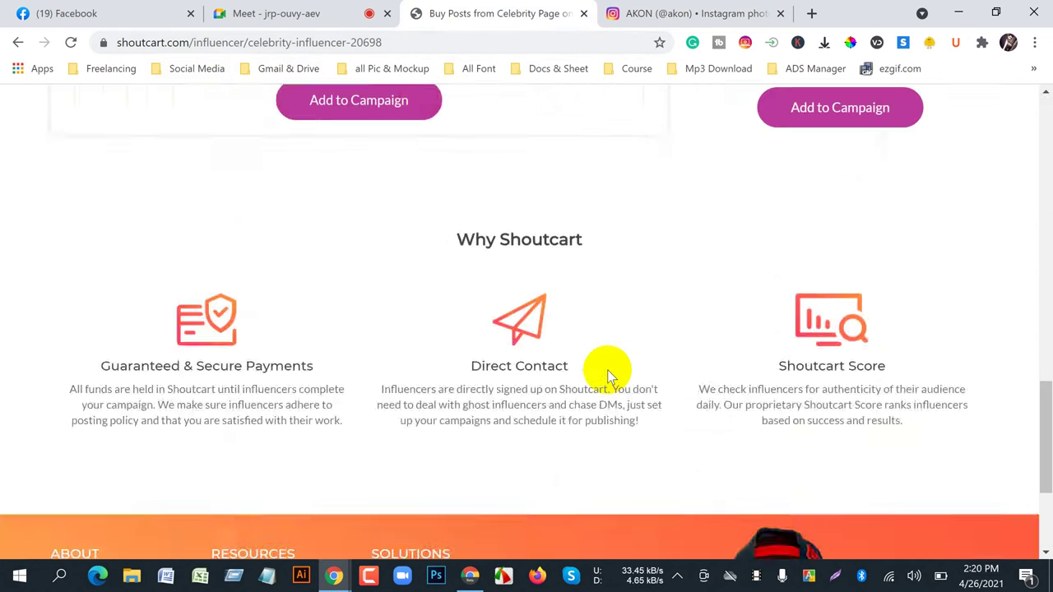
{"action": "scroll", "coordinate": [606, 371], "scroll_direction": "up", "scroll_amount": 10}
{"action": "scroll", "coordinate": [608, 370], "scroll_direction": "up", "scroll_amount": 4}
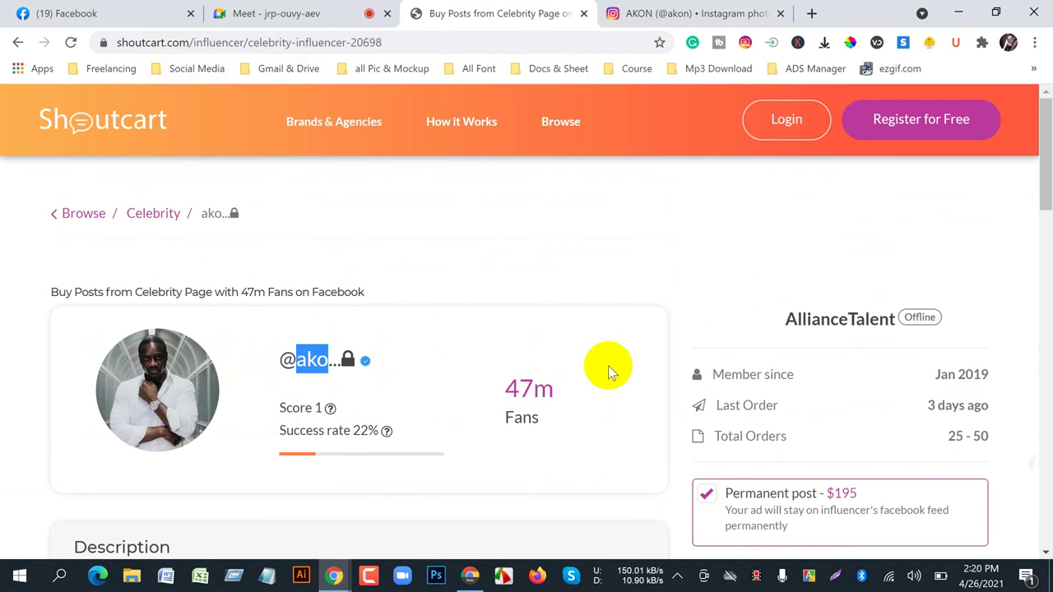
{"action": "left_click", "coordinate": [935, 129]}
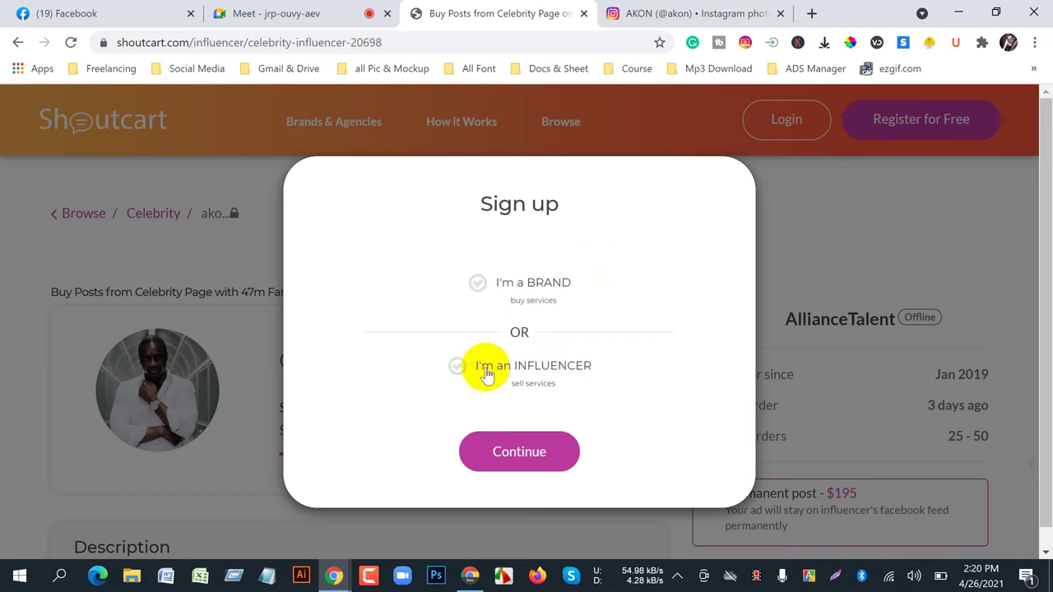
{"action": "left_click", "coordinate": [523, 371]}
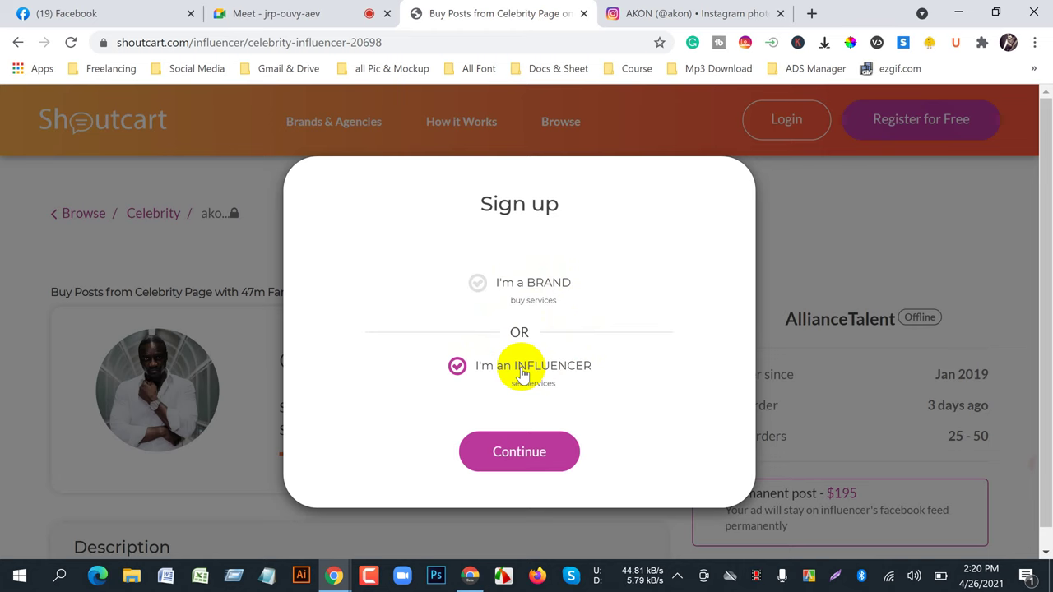
{"action": "left_click", "coordinate": [524, 431]}
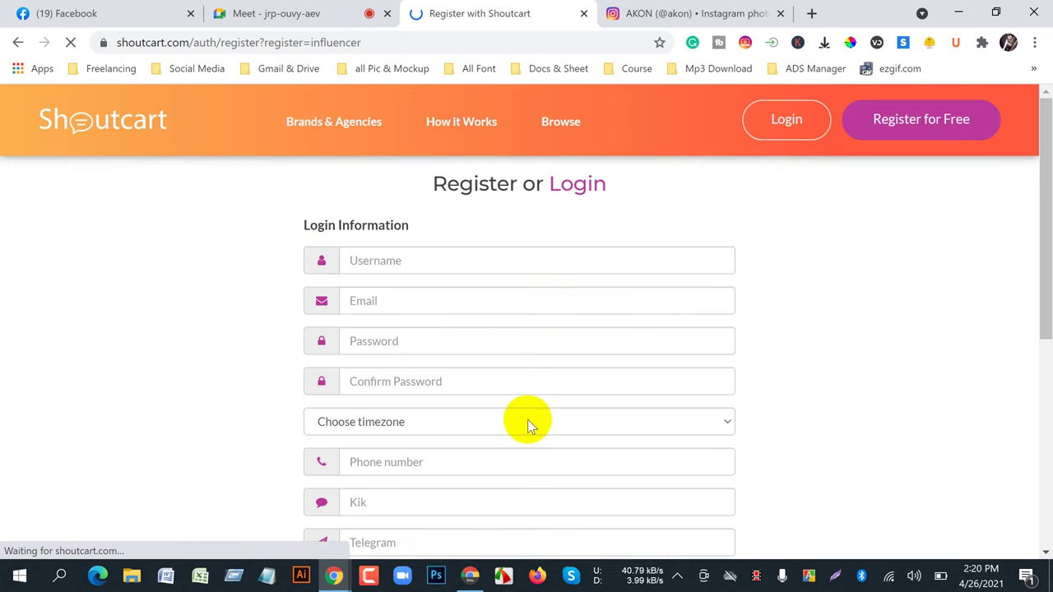
- Copy the username from your own Instagram profile and paste it into Shoutcart's Username field
{"action": "left_click", "coordinate": [397, 261]}
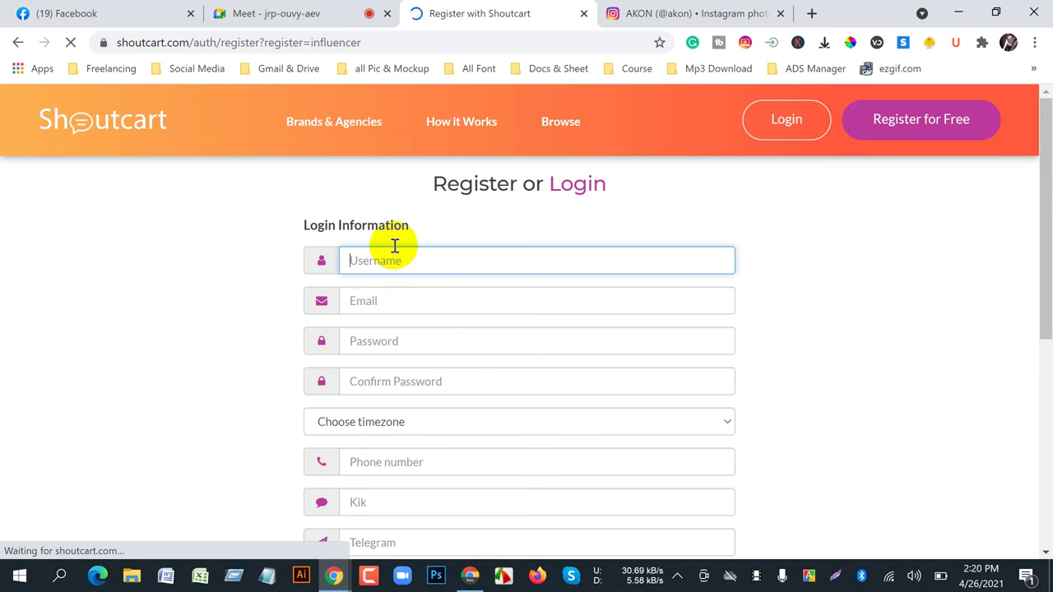
{"action": "left_click", "coordinate": [621, 17]}
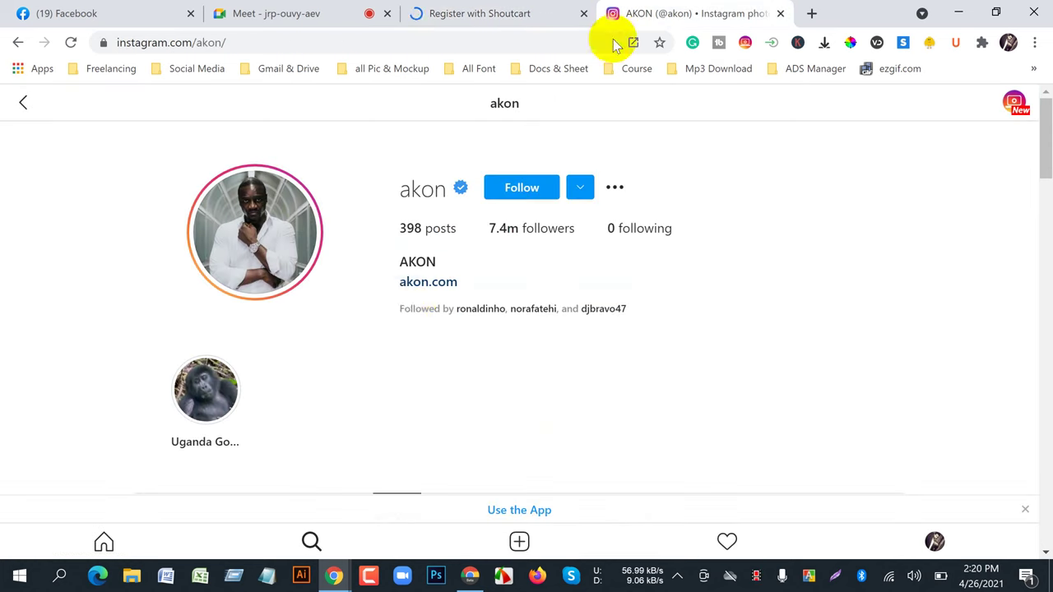
{"action": "left_click", "coordinate": [934, 543]}
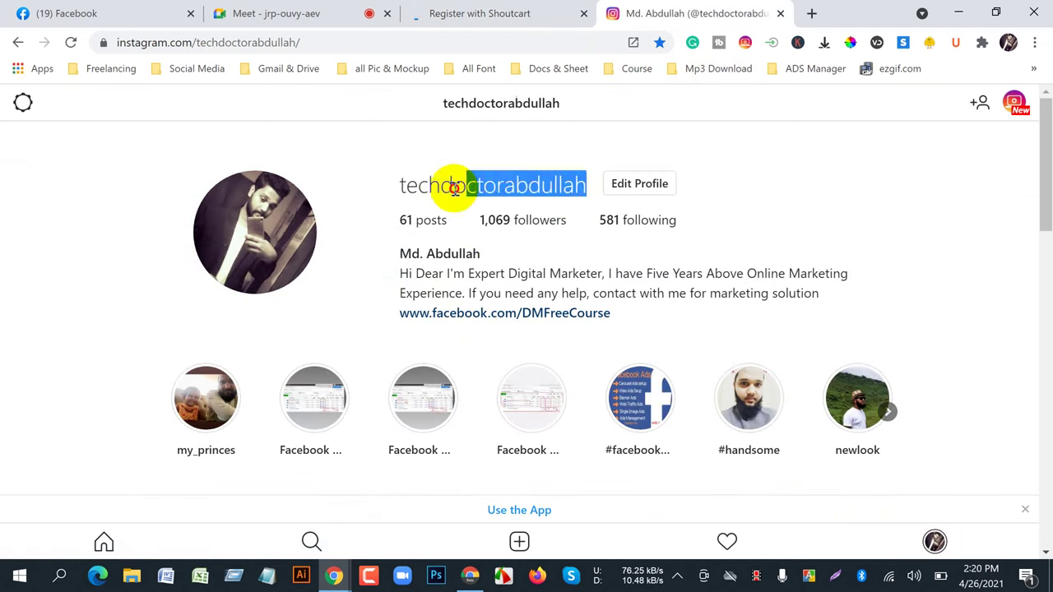
{"action": "double_click", "coordinate": [403, 186]}
{"action": "right_click", "coordinate": [411, 184]}
{"action": "left_click", "coordinate": [444, 197]}
{"action": "left_click", "coordinate": [469, 13]}
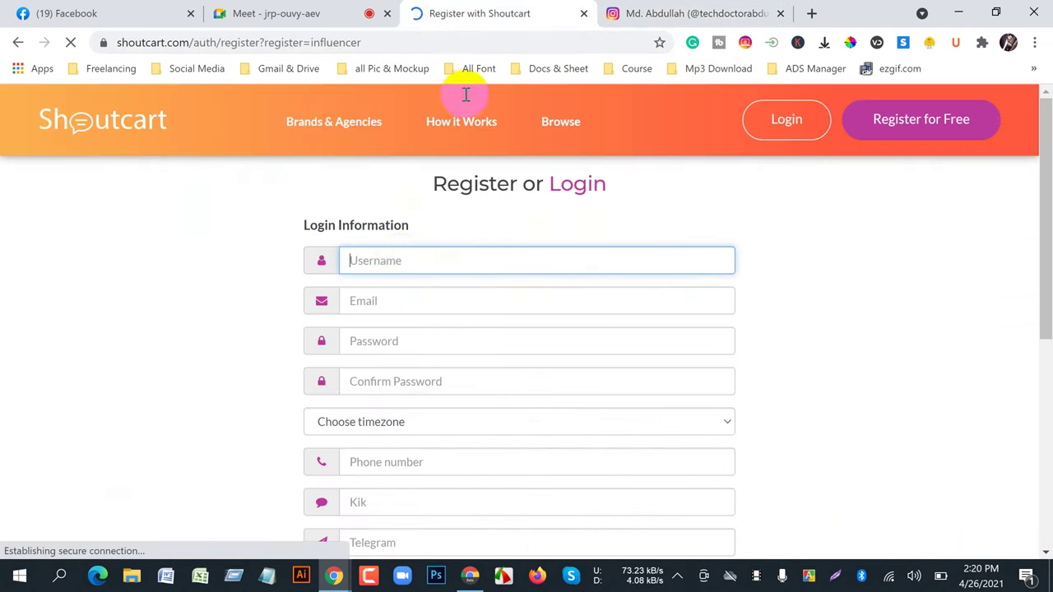
{"action": "right_click", "coordinate": [413, 264]}
{"action": "left_click", "coordinate": [439, 389]}
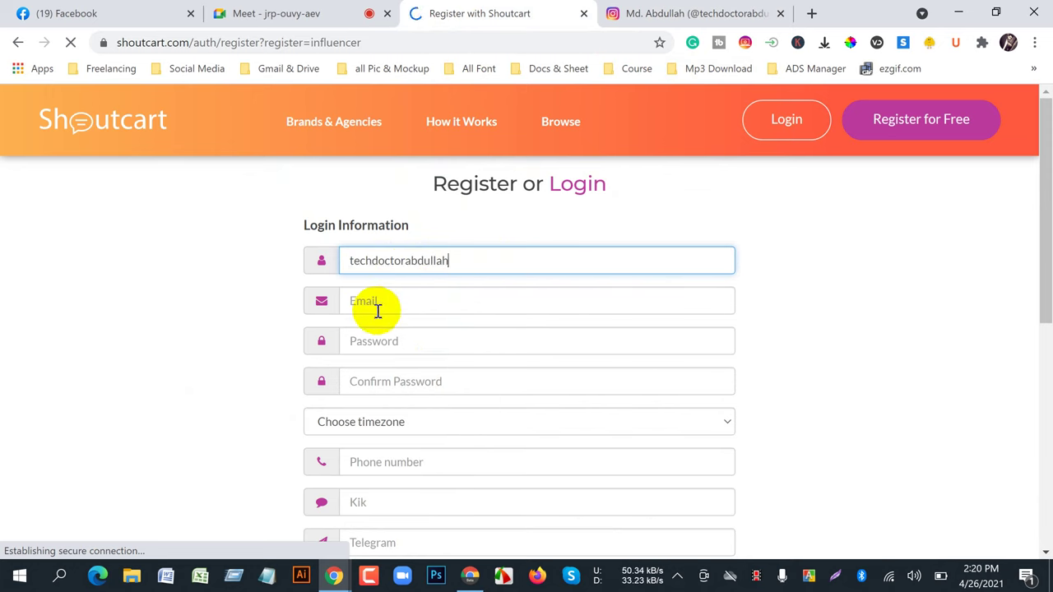
- Enter the account e-mail address, a password and the password confirmation
{"action": "left_click", "coordinate": [373, 302]}
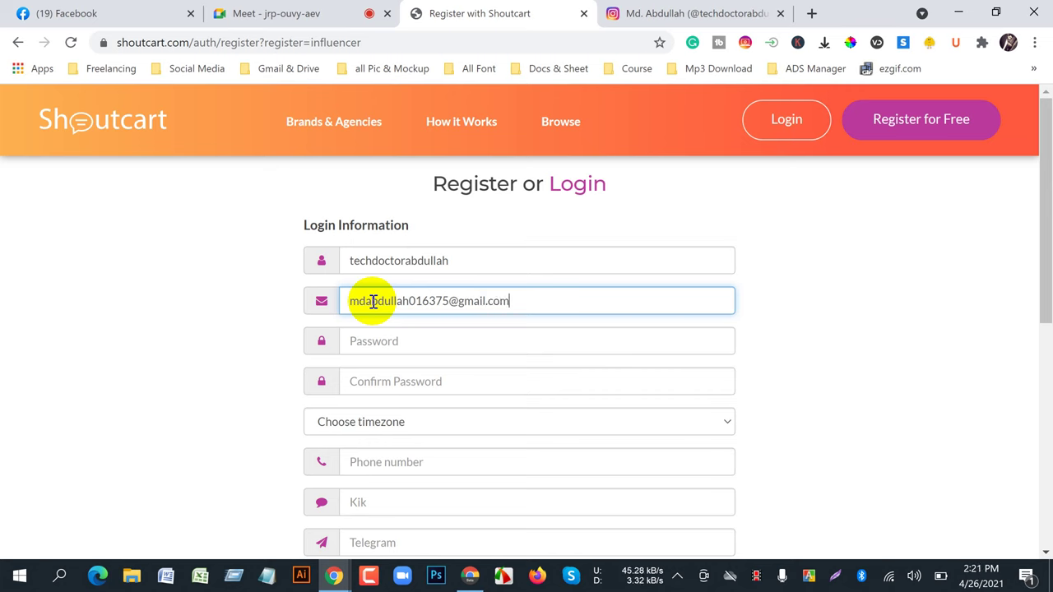
{"action": "left_click", "coordinate": [386, 339]}
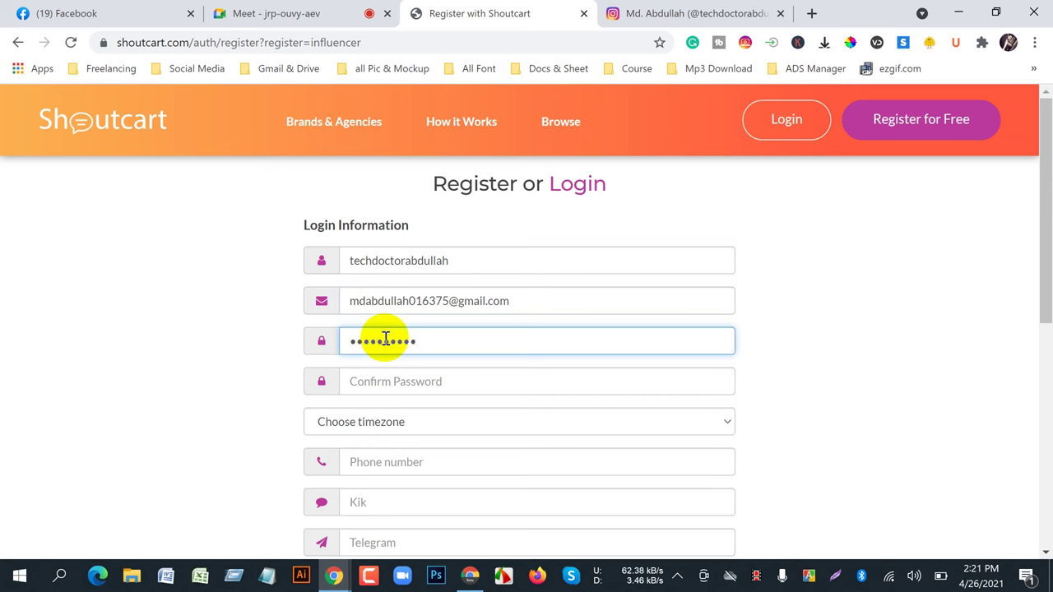
{"action": "left_click", "coordinate": [395, 381]}
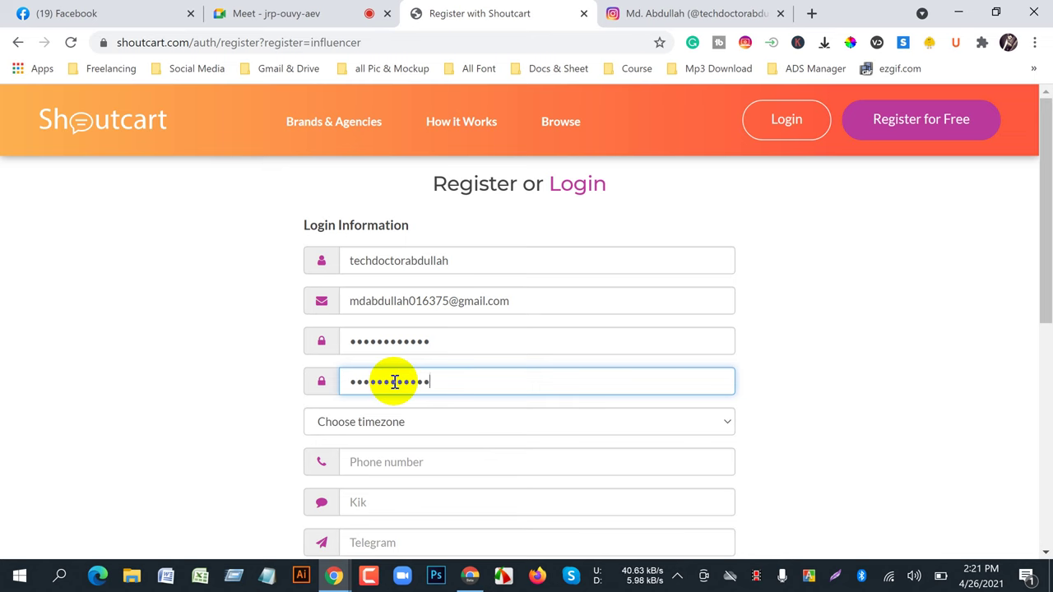
{"action": "scroll", "coordinate": [395, 381], "scroll_direction": "down", "scroll_amount": 1}
- Set the registration timezone to (+06:00 UTC) Dhaka
{"action": "left_click", "coordinate": [420, 314]}
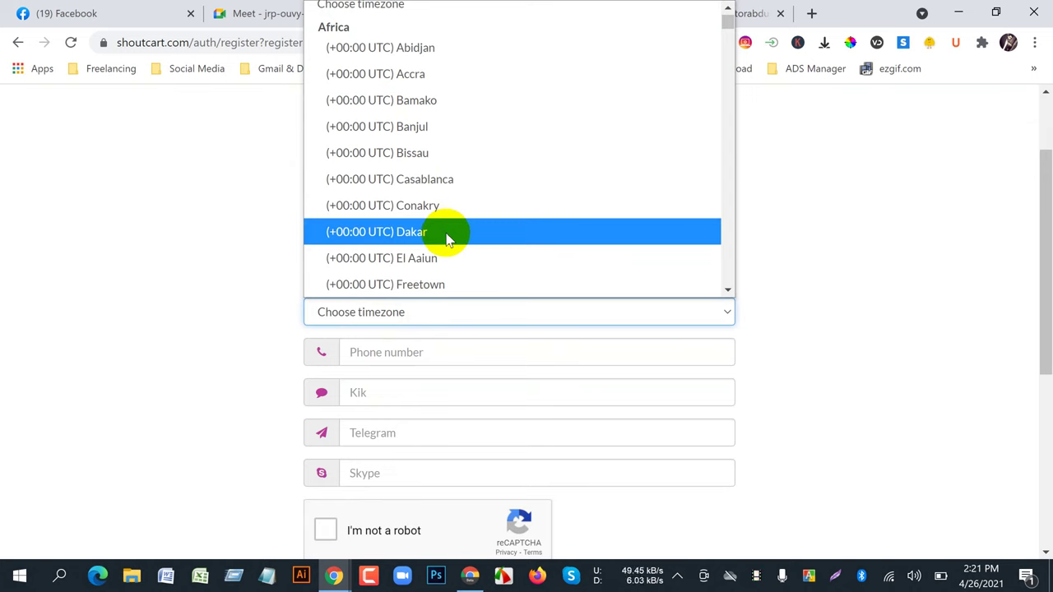
{"action": "scroll", "coordinate": [425, 240], "scroll_direction": "down", "scroll_amount": 5}
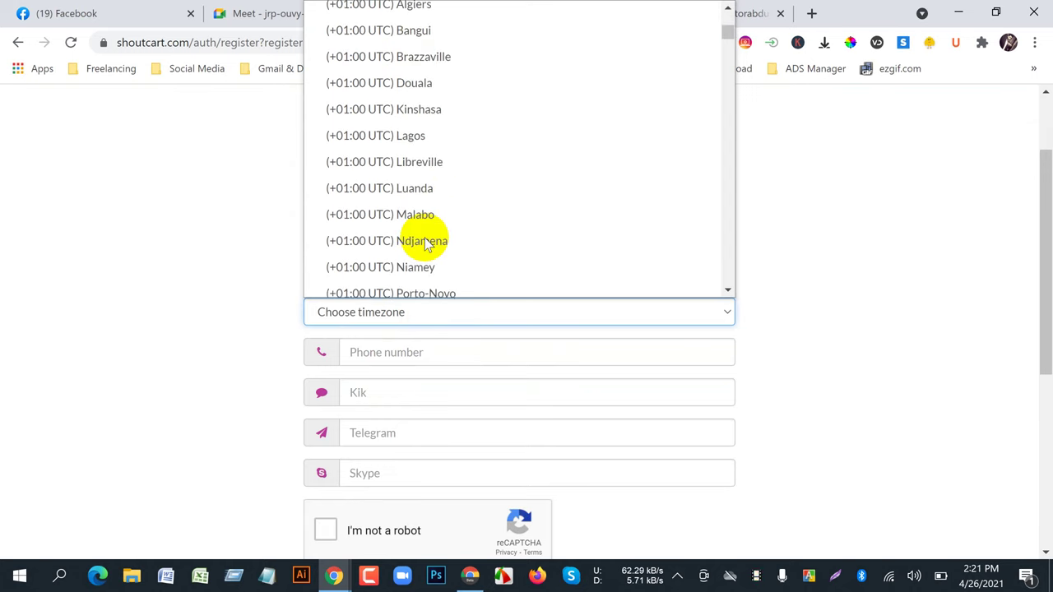
{"action": "scroll", "coordinate": [520, 283], "scroll_direction": "up", "scroll_amount": 3}
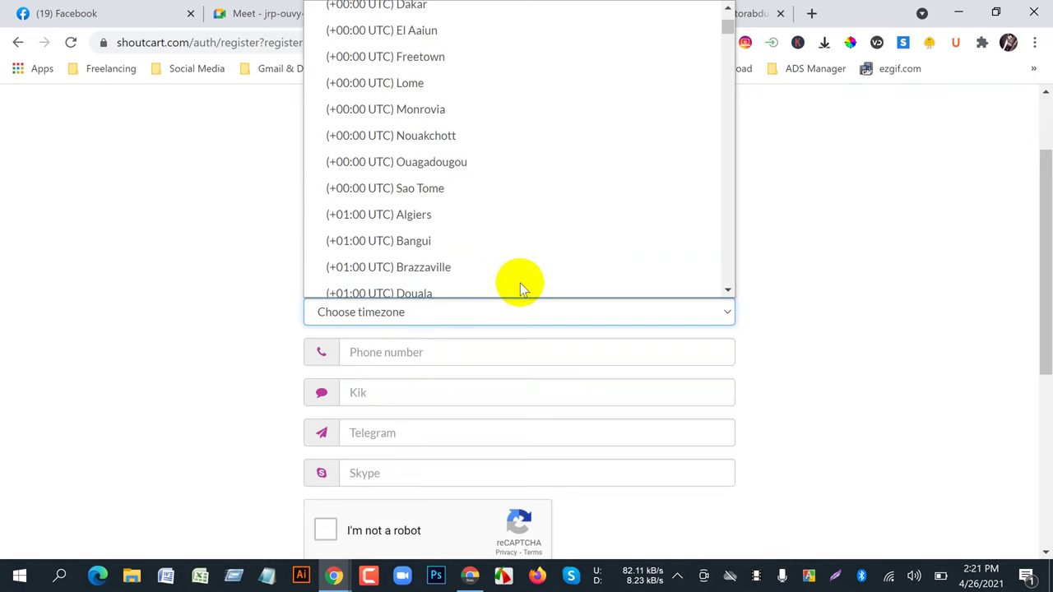
{"action": "scroll", "coordinate": [800, 296], "scroll_direction": "up", "scroll_amount": 1}
{"action": "scroll", "coordinate": [838, 346], "scroll_direction": "down", "scroll_amount": 1}
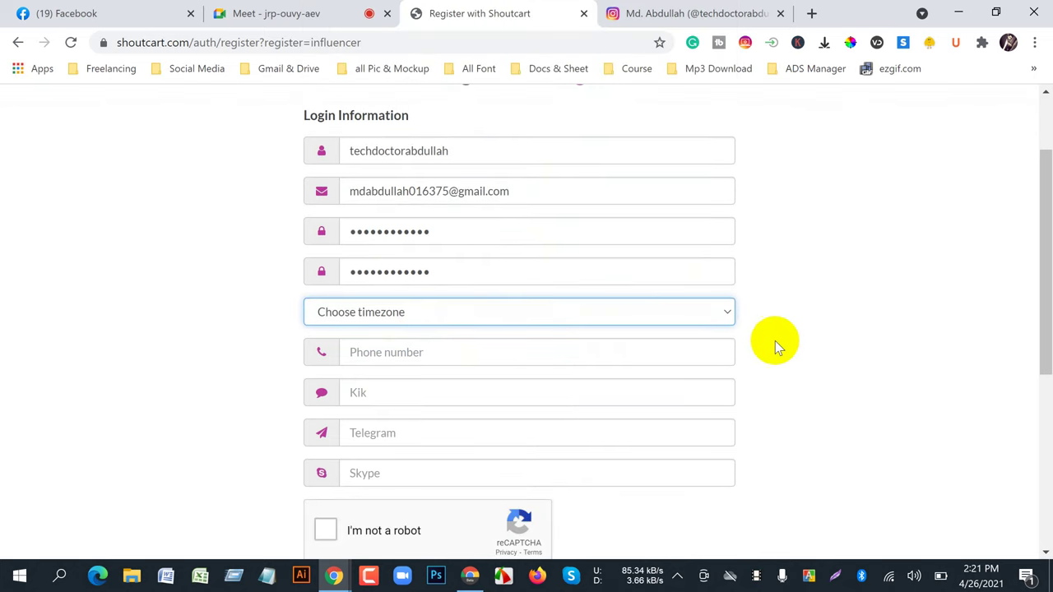
{"action": "left_click", "coordinate": [734, 314]}
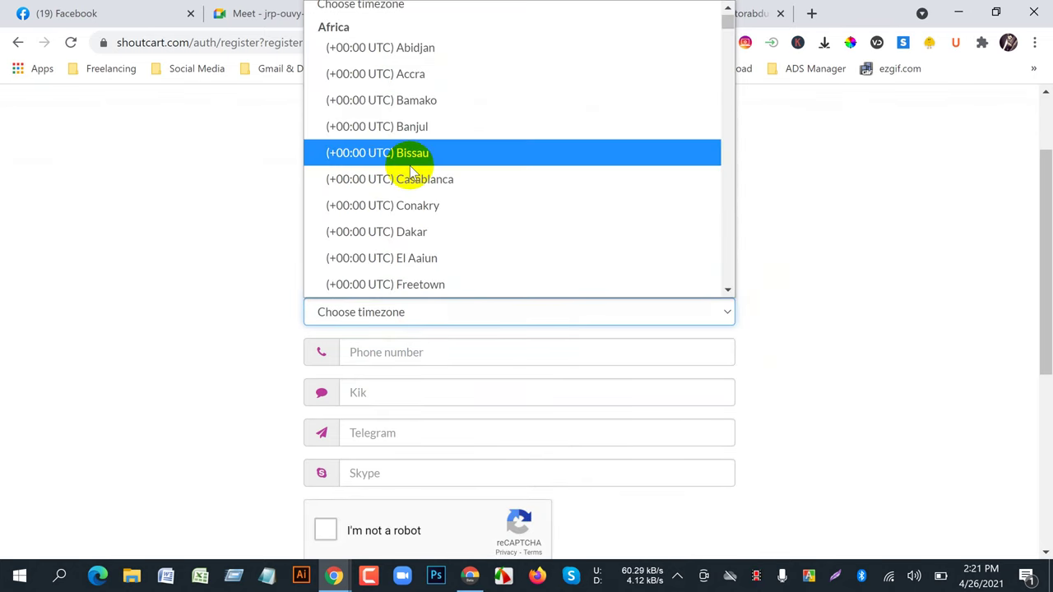
{"action": "scroll", "coordinate": [411, 168], "scroll_direction": "down", "scroll_amount": 20}
{"action": "scroll", "coordinate": [411, 169], "scroll_direction": "down", "scroll_amount": 20}
{"action": "scroll", "coordinate": [411, 168], "scroll_direction": "up", "scroll_amount": 5}
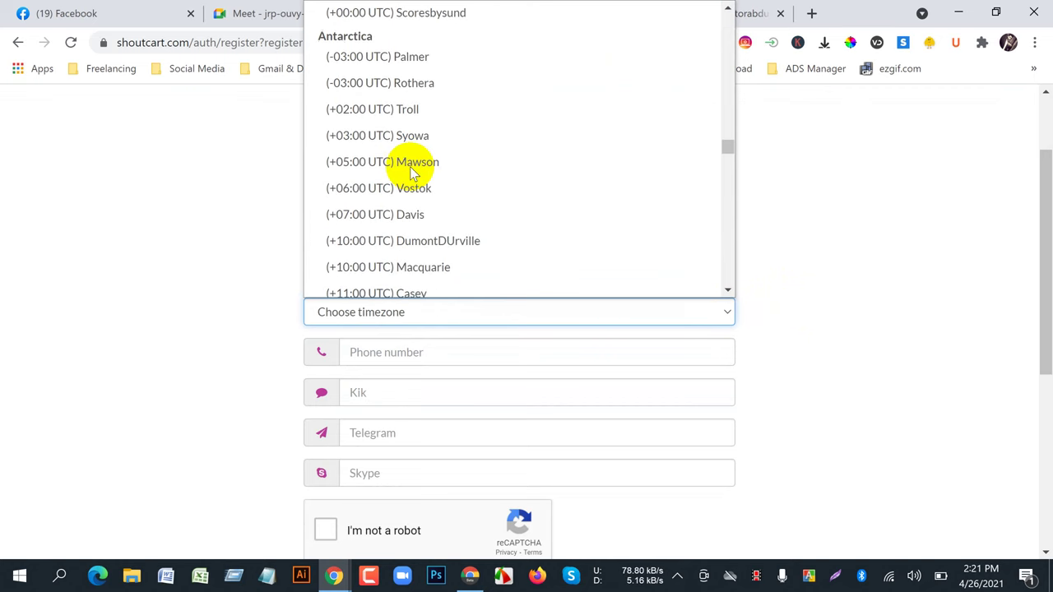
{"action": "scroll", "coordinate": [403, 201], "scroll_direction": "down", "scroll_amount": 15}
{"action": "scroll", "coordinate": [403, 201], "scroll_direction": "down", "scroll_amount": 20}
{"action": "scroll", "coordinate": [402, 201], "scroll_direction": "up", "scroll_amount": 15}
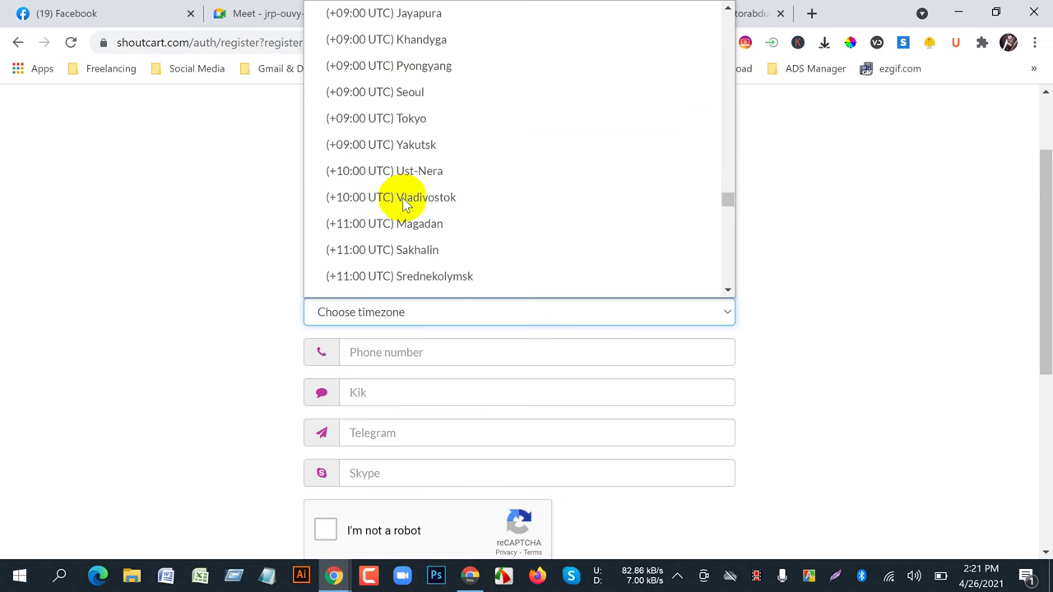
{"action": "scroll", "coordinate": [402, 202], "scroll_direction": "up", "scroll_amount": 5}
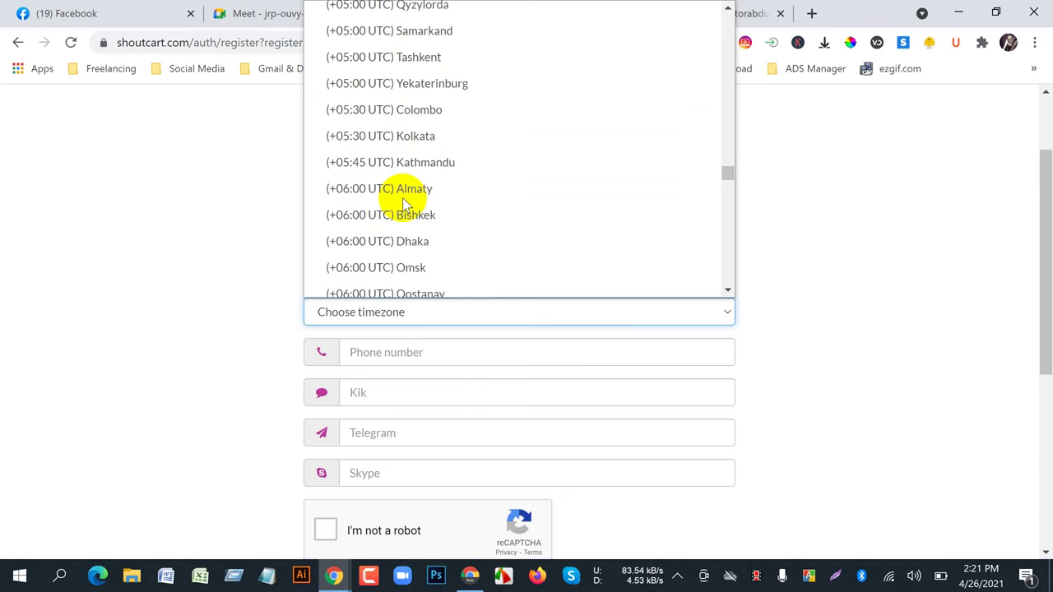
{"action": "left_click", "coordinate": [398, 242]}
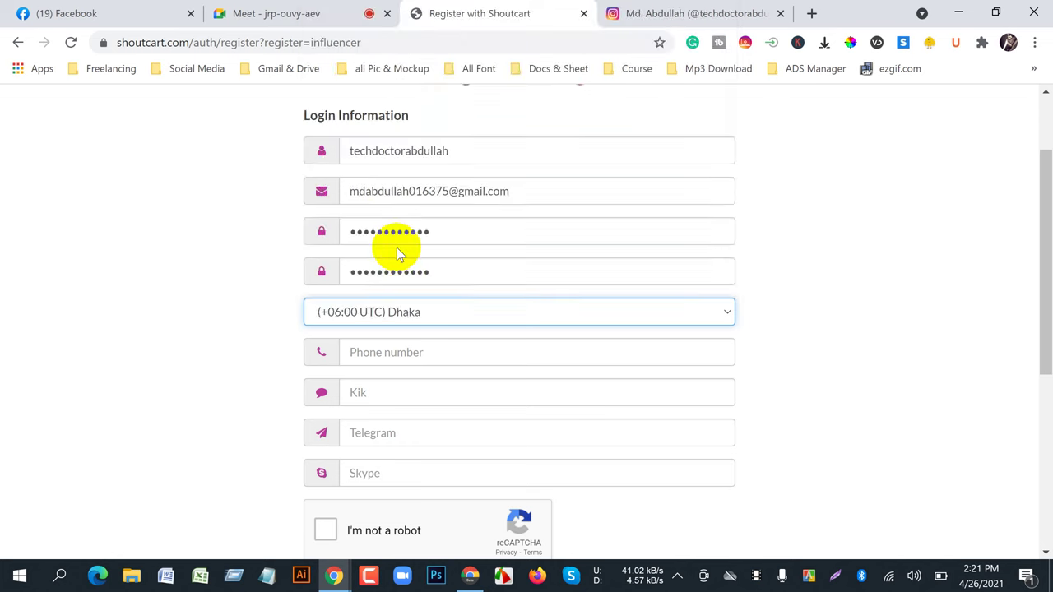
- Enter the phone number with its country code
{"action": "left_click", "coordinate": [388, 351]}
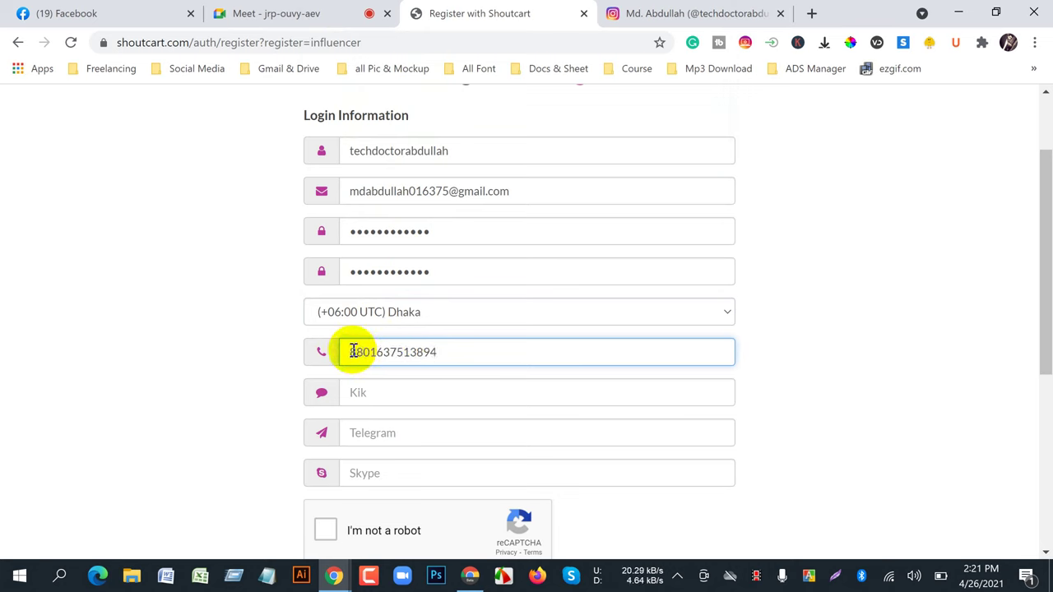
{"action": "left_click", "coordinate": [384, 393]}
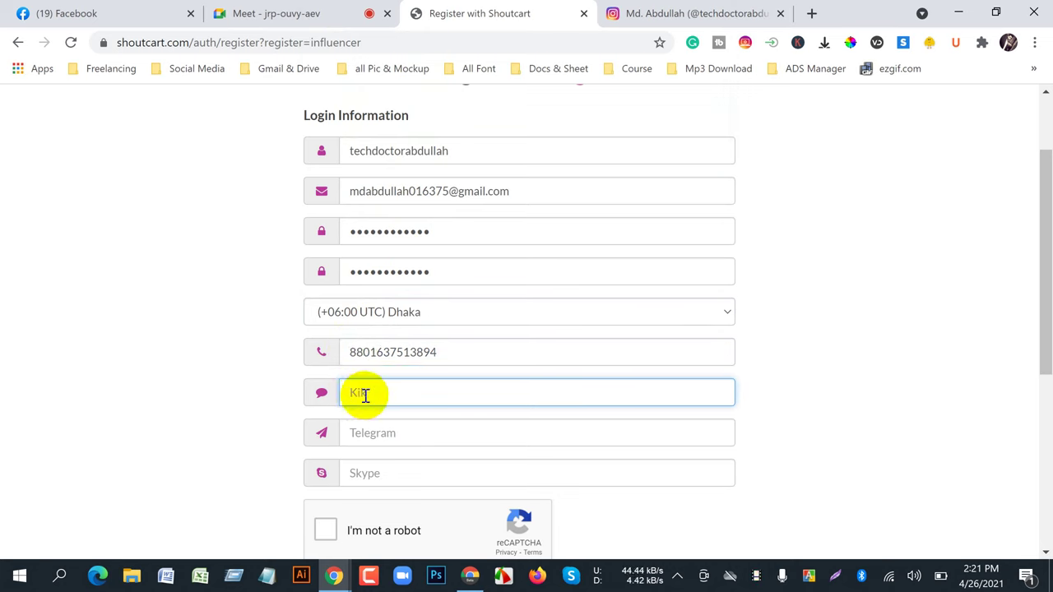
{"action": "left_click", "coordinate": [383, 430]}
- Copy the Skype Name from Skype's own profile details, then return to the Chrome registration window
{"action": "left_click", "coordinate": [370, 472]}
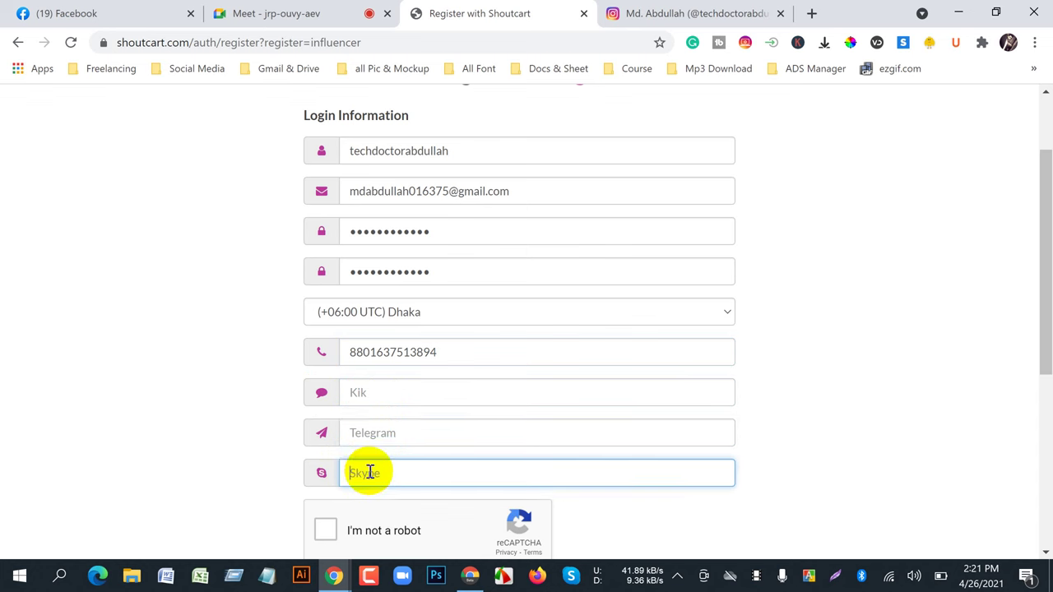
{"action": "left_click", "coordinate": [571, 576]}
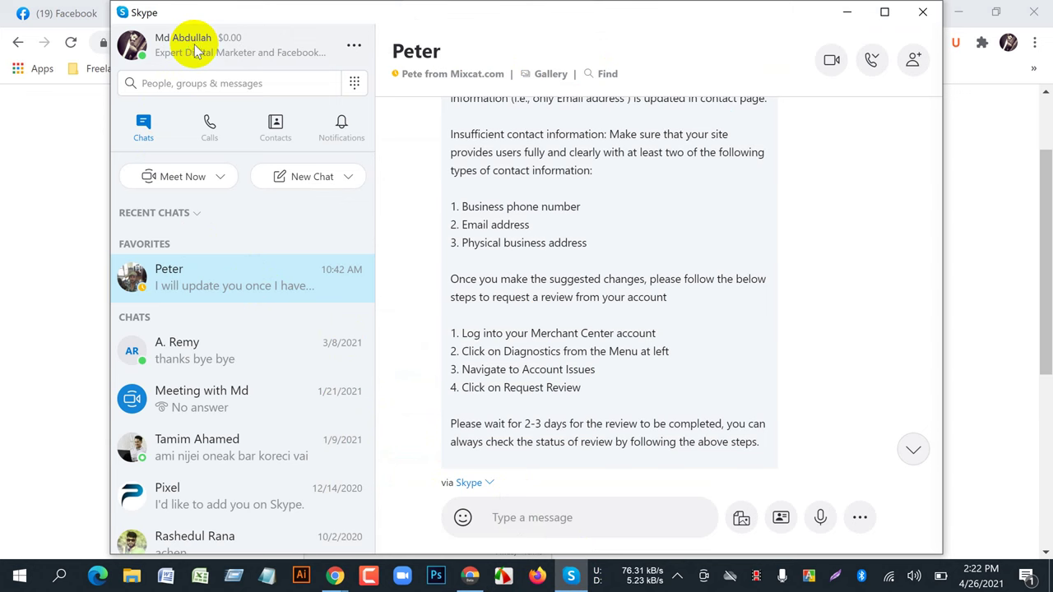
{"action": "left_click", "coordinate": [179, 51]}
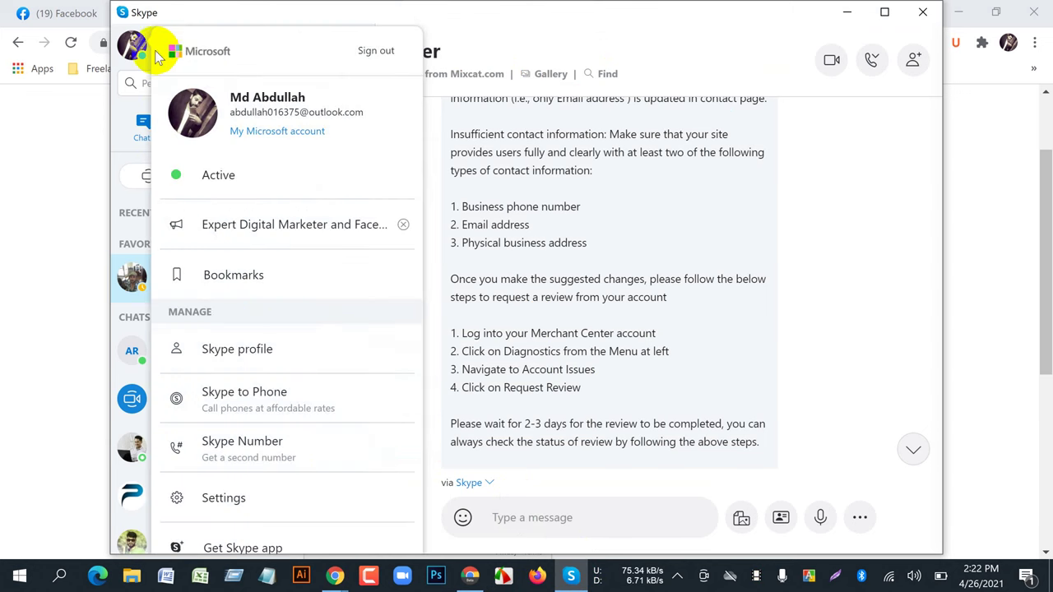
{"action": "left_click", "coordinate": [269, 367]}
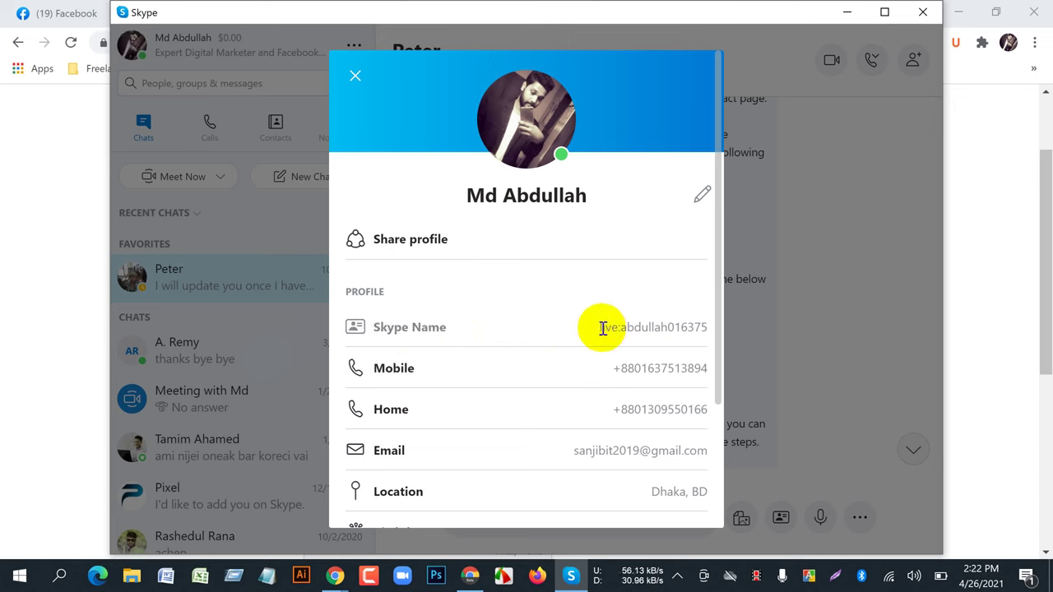
{"action": "left_click_drag", "start_coordinate": [601, 327], "coordinate": [704, 328]}
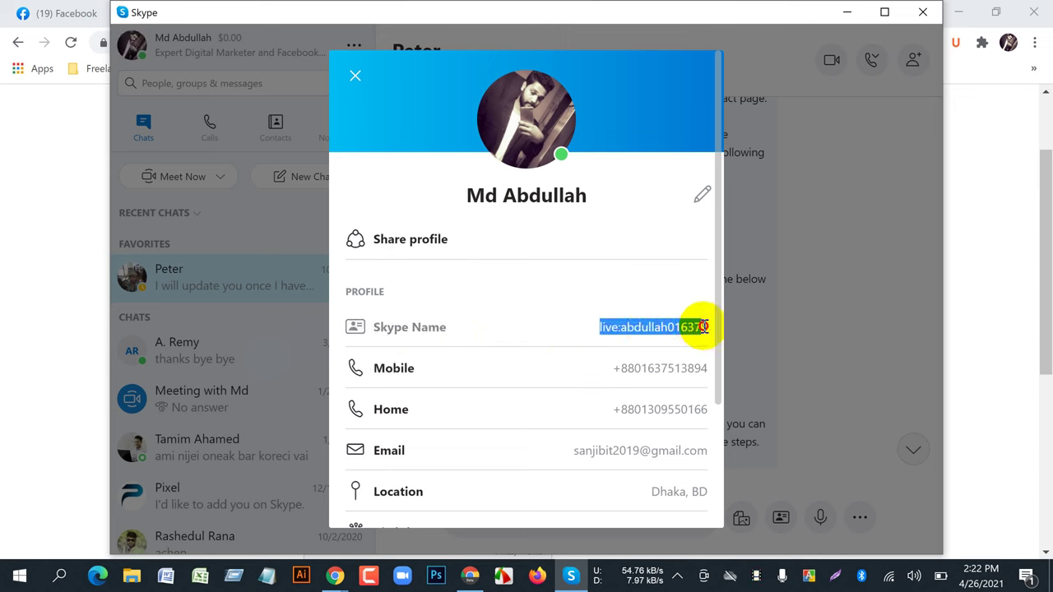
{"action": "right_click", "coordinate": [707, 326]}
{"action": "left_click", "coordinate": [728, 337]}
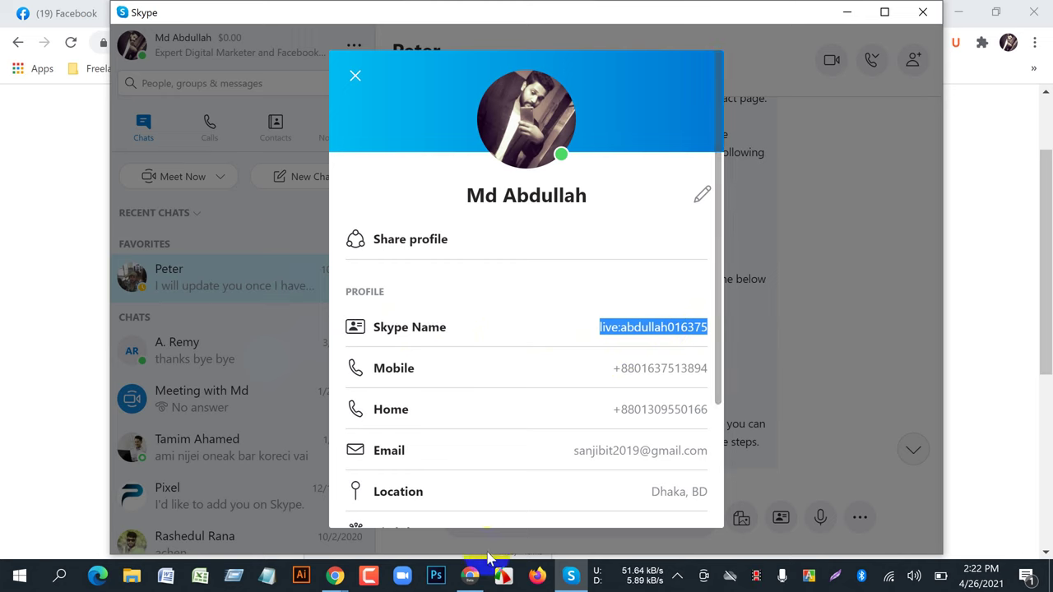
{"action": "left_click", "coordinate": [337, 576]}
{"action": "left_click", "coordinate": [246, 506]}
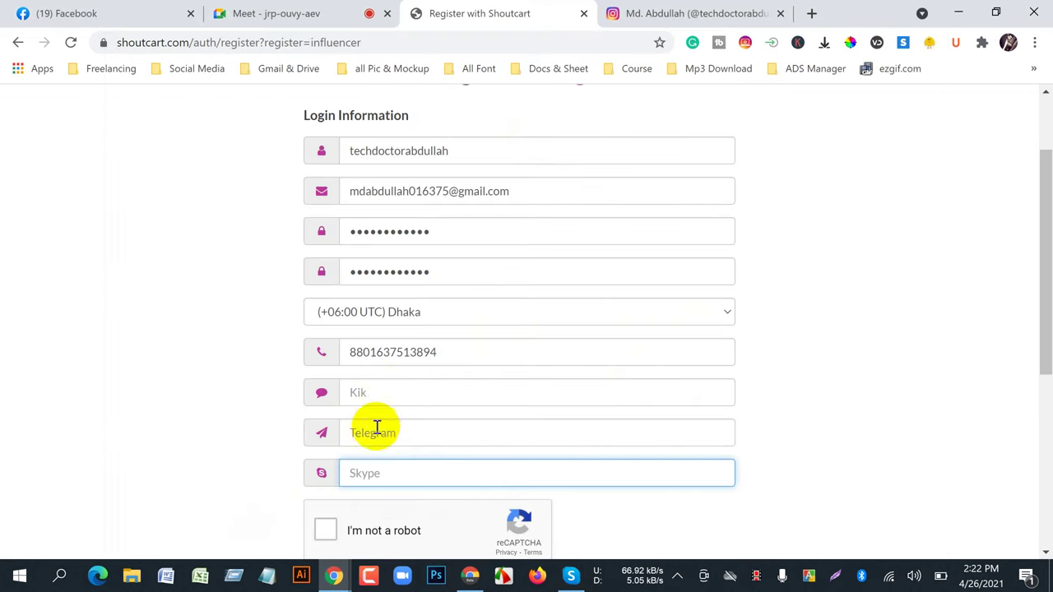
- Paste the copied Skype Name into the Skype field, leaving Kik and Telegram empty
{"action": "right_click", "coordinate": [370, 478]}
{"action": "left_click", "coordinate": [408, 349]}
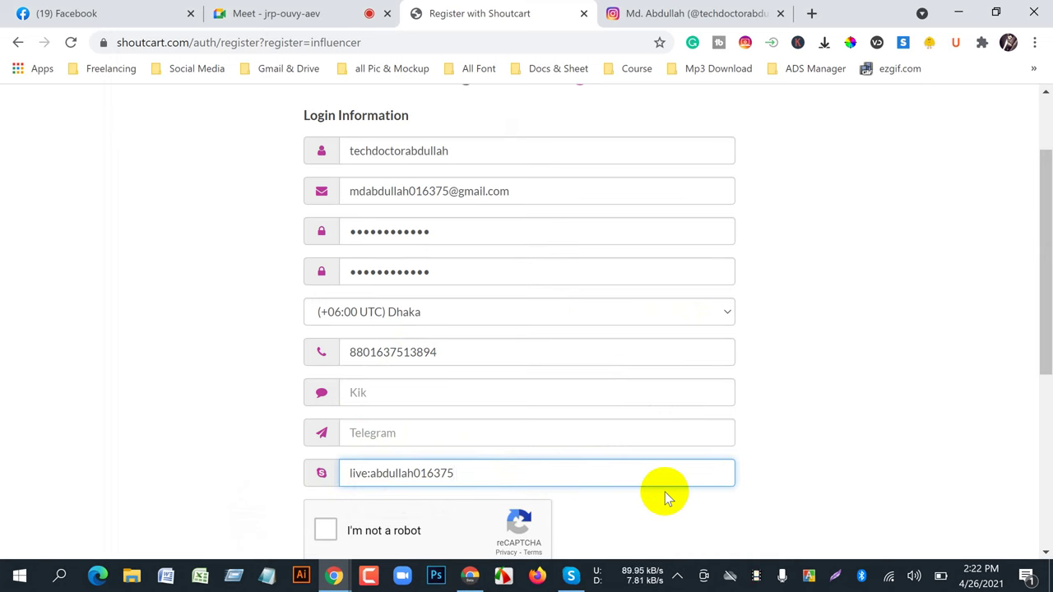
{"action": "left_click", "coordinate": [399, 433]}
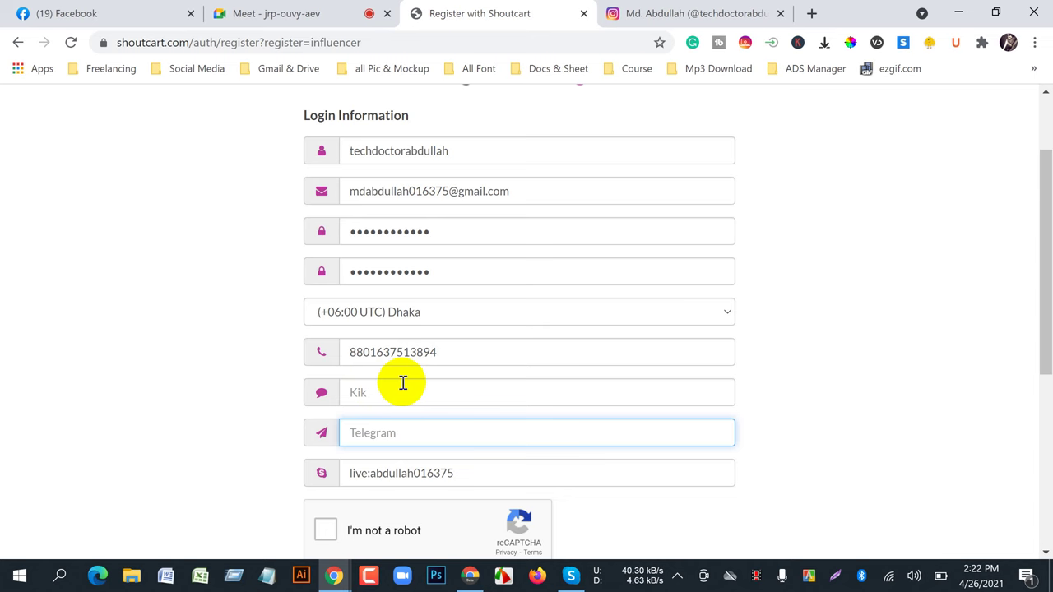
{"action": "scroll", "coordinate": [404, 383], "scroll_direction": "down", "scroll_amount": 2}
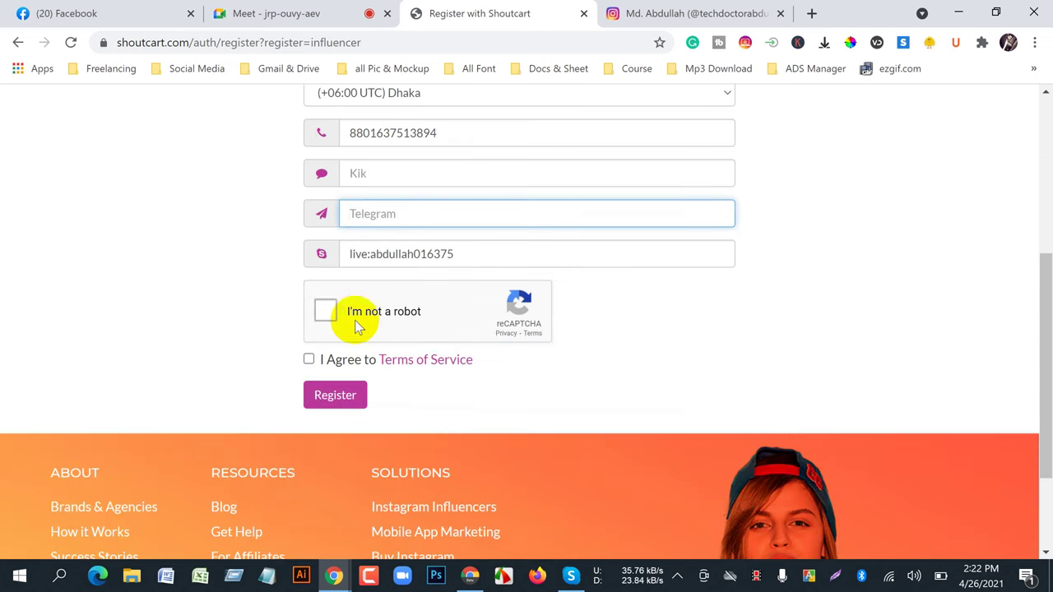
{"action": "scroll", "coordinate": [443, 406], "scroll_direction": "up", "scroll_amount": 1}
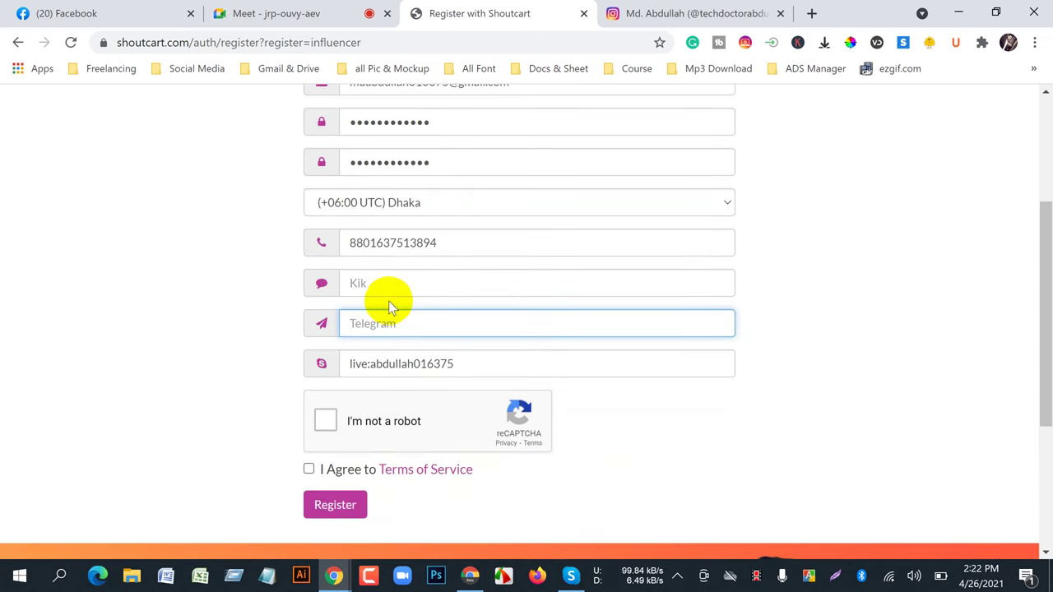
{"action": "left_click", "coordinate": [352, 283]}
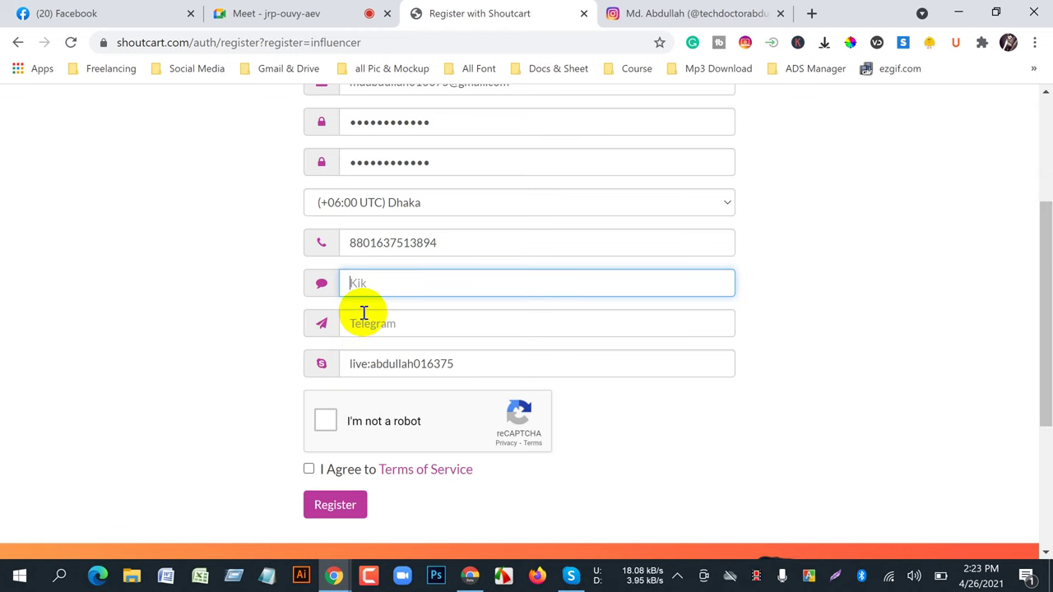
- Fill the Telegram field with the copied username, trimmed by three letters
{"action": "scroll", "coordinate": [364, 312], "scroll_direction": "up", "scroll_amount": 3}
{"action": "left_click_drag", "start_coordinate": [466, 260], "coordinate": [321, 260]}
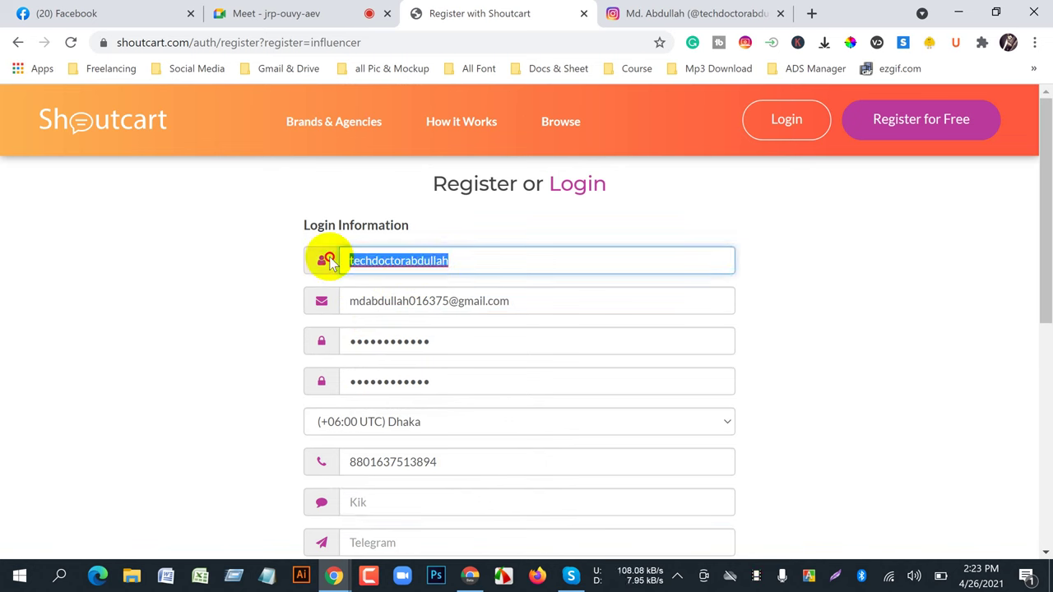
{"action": "right_click", "coordinate": [394, 253]}
{"action": "left_click", "coordinate": [428, 348]}
{"action": "scroll", "coordinate": [386, 363], "scroll_direction": "down", "scroll_amount": 3}
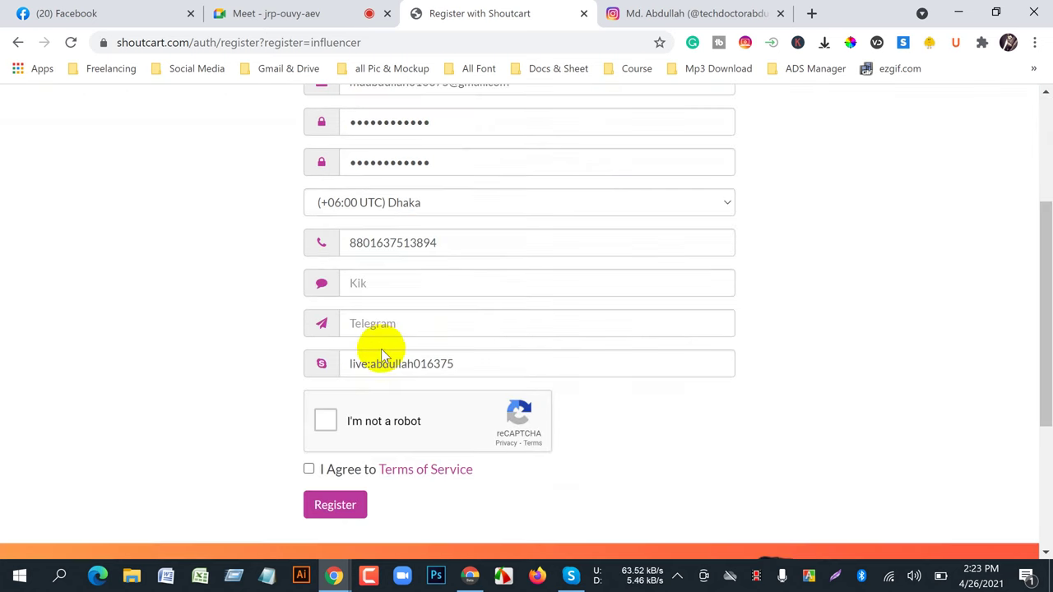
{"action": "right_click", "coordinate": [383, 324]}
{"action": "left_click", "coordinate": [417, 196]}
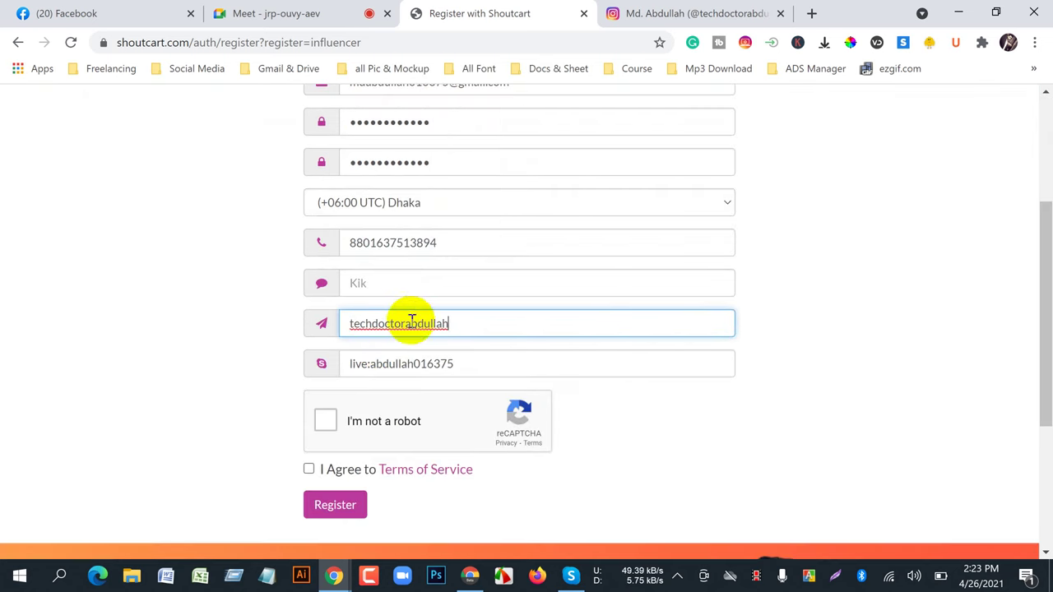
{"action": "left_click", "coordinate": [405, 328]}
{"action": "key", "text": "BackSpace"}
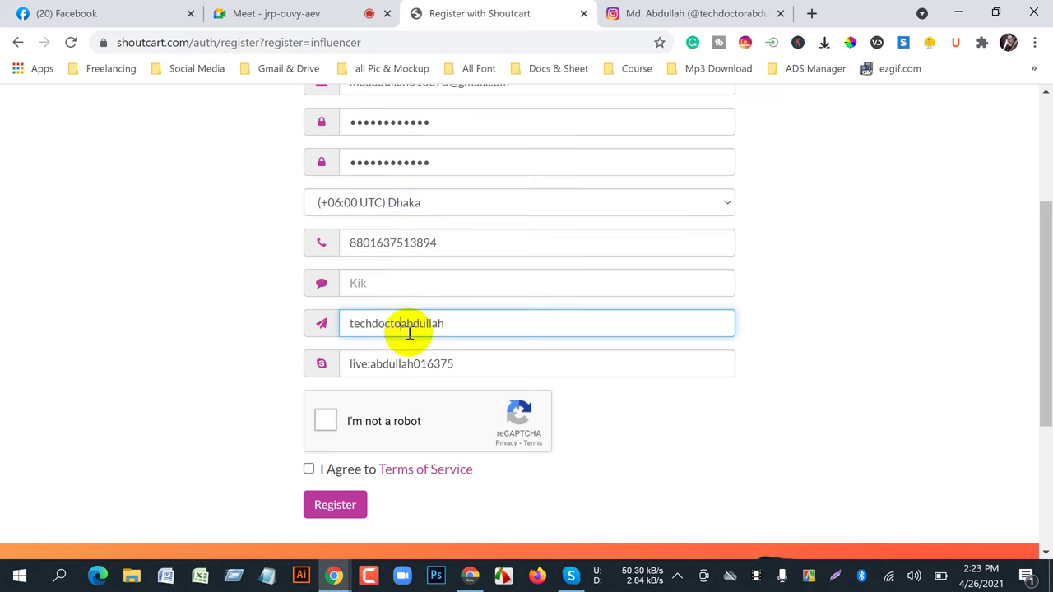
{"action": "key", "text": "BackSpace"}
{"action": "key", "text": "BackSpace"}
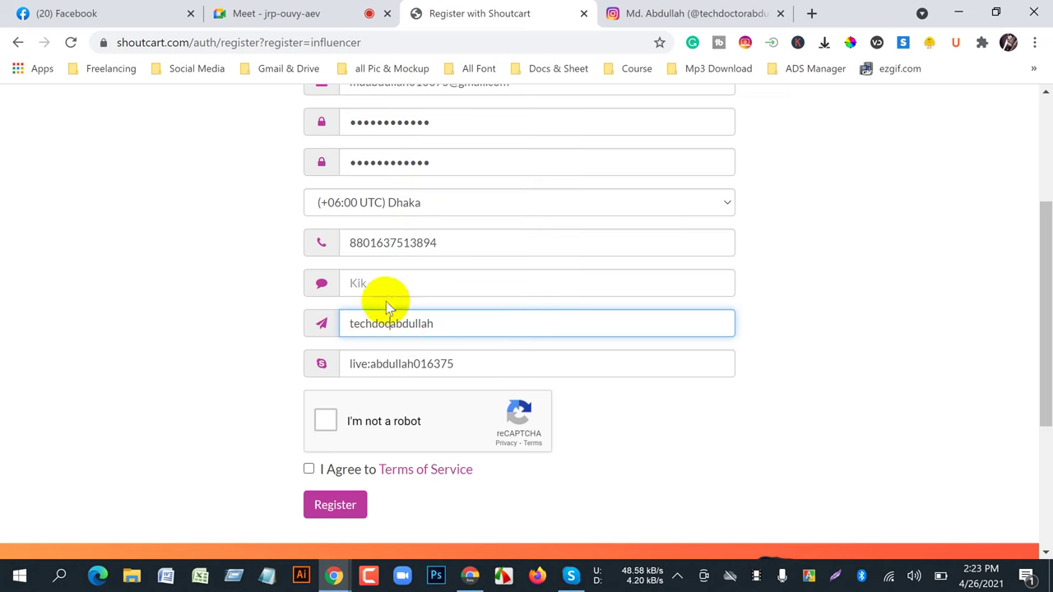
- Pass the I'm not a robot check, agree to the Terms of Service and register
{"action": "scroll", "coordinate": [509, 380], "scroll_direction": "up", "scroll_amount": 3}
{"action": "scroll", "coordinate": [435, 388], "scroll_direction": "down", "scroll_amount": 5}
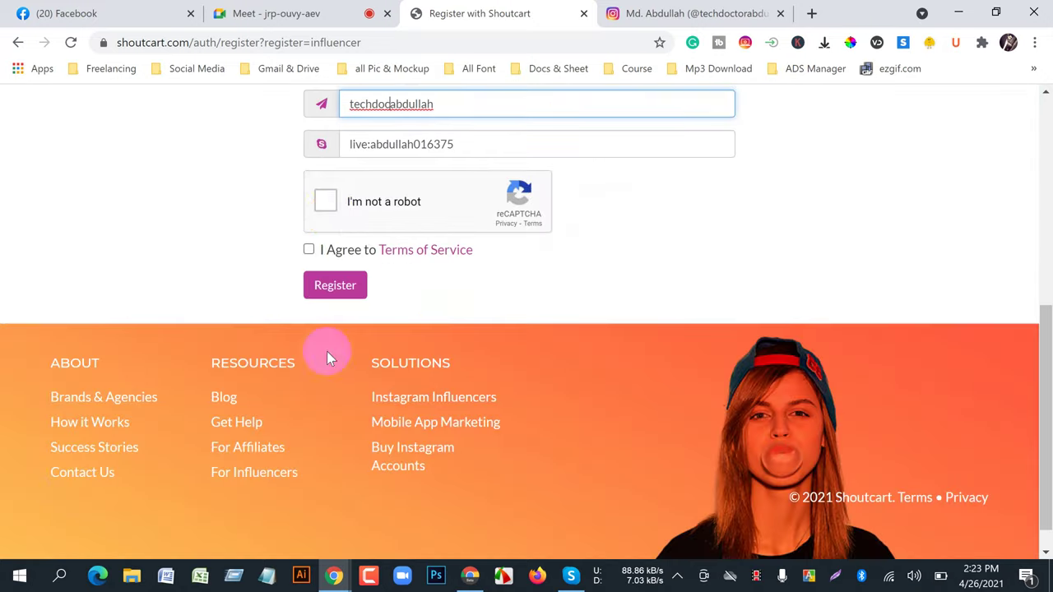
{"action": "left_click", "coordinate": [332, 211]}
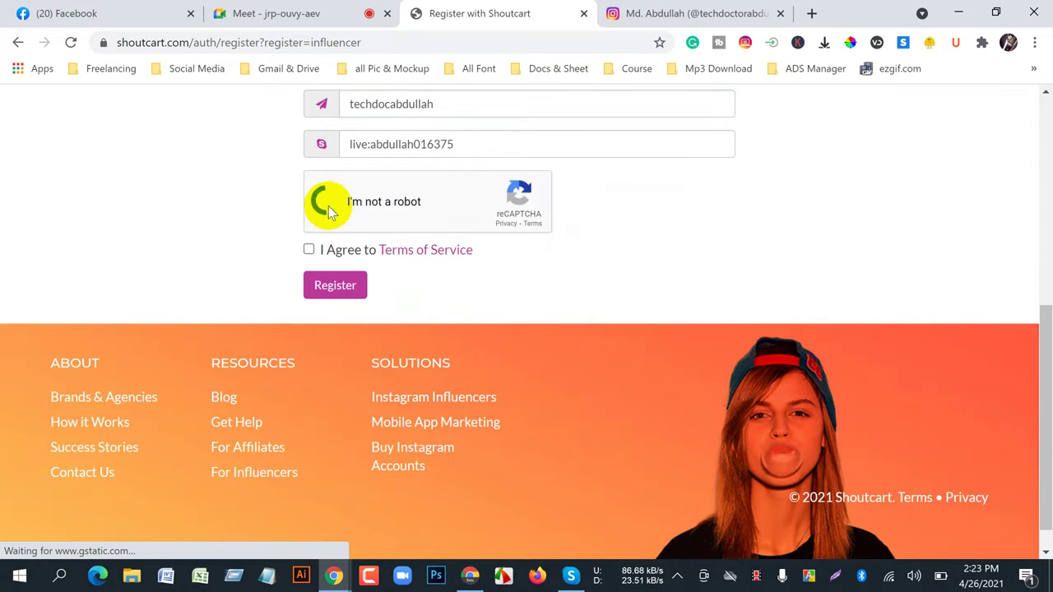
{"action": "left_click", "coordinate": [310, 250]}
{"action": "left_click", "coordinate": [334, 285]}
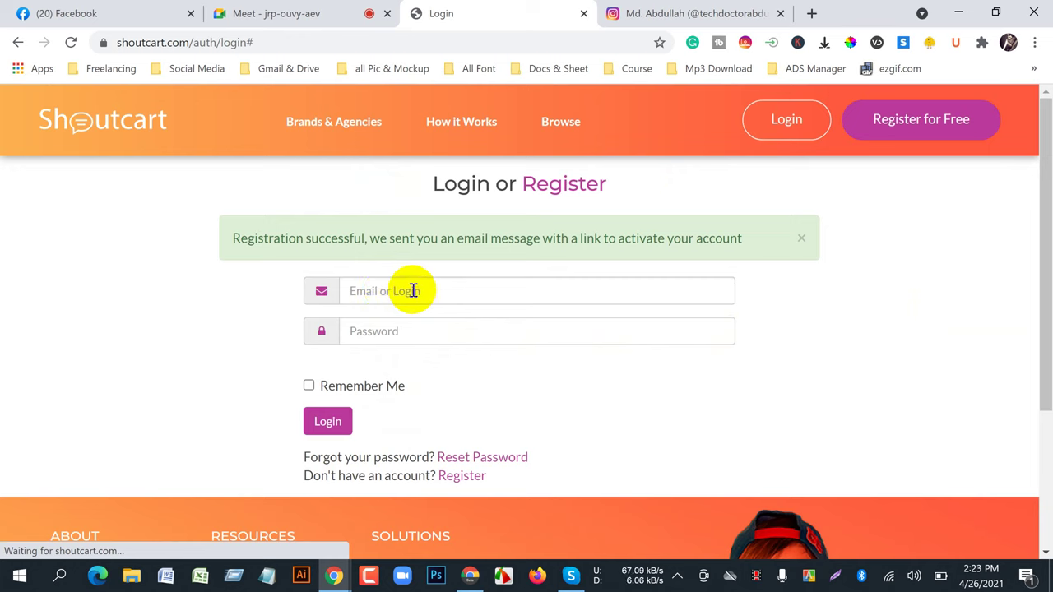
- Log in with the new account's e-mail and password, Remember Me ticked and reCAPTCHA passed
{"action": "left_click", "coordinate": [308, 386]}
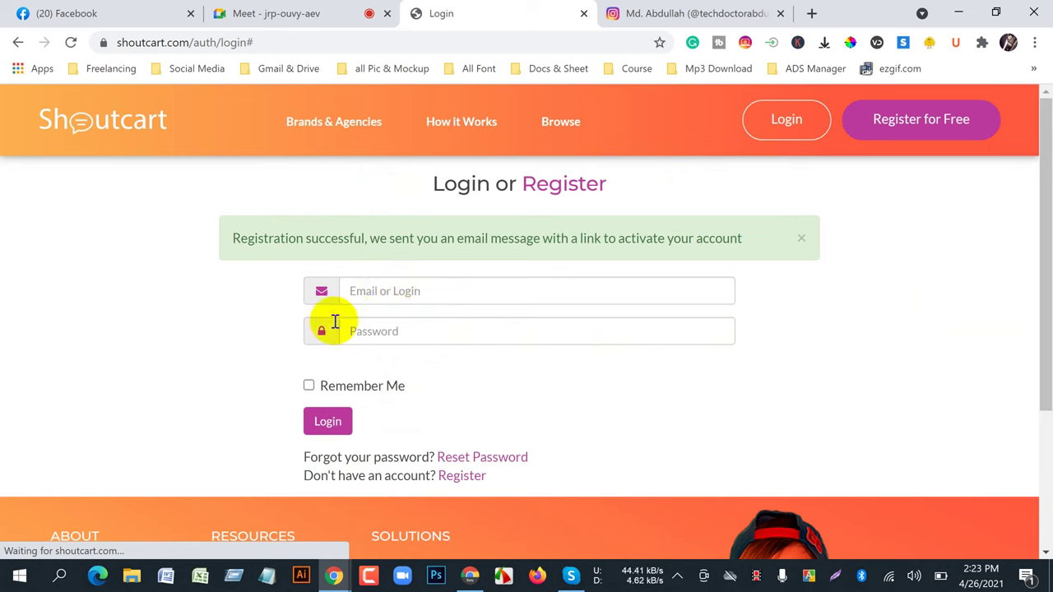
{"action": "left_click", "coordinate": [386, 293]}
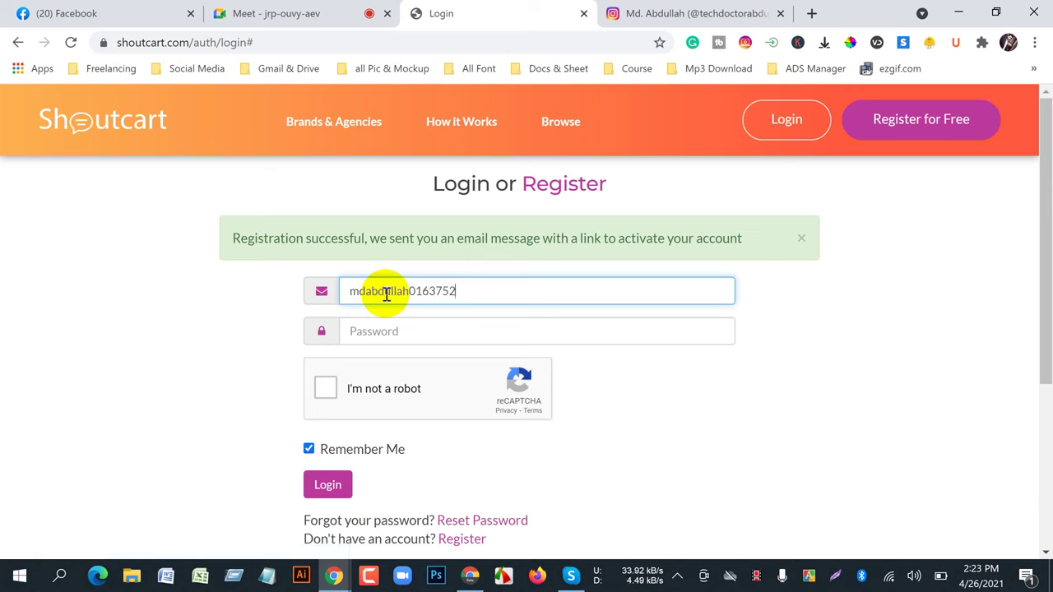
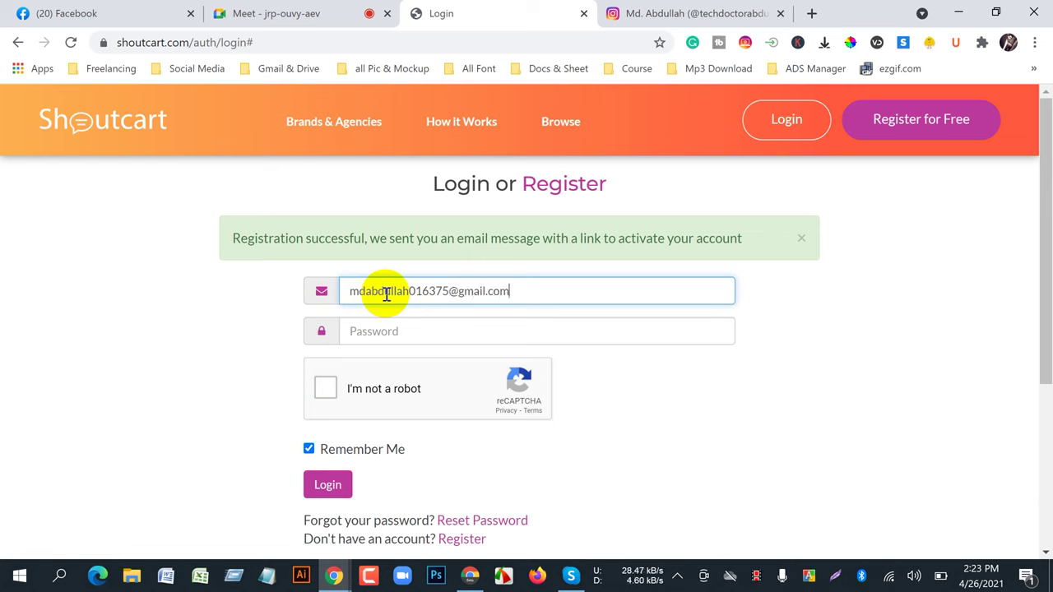
{"action": "left_click", "coordinate": [390, 326]}
{"action": "type", "text": "••••••••"}
{"action": "key", "text": "BackSpace"}
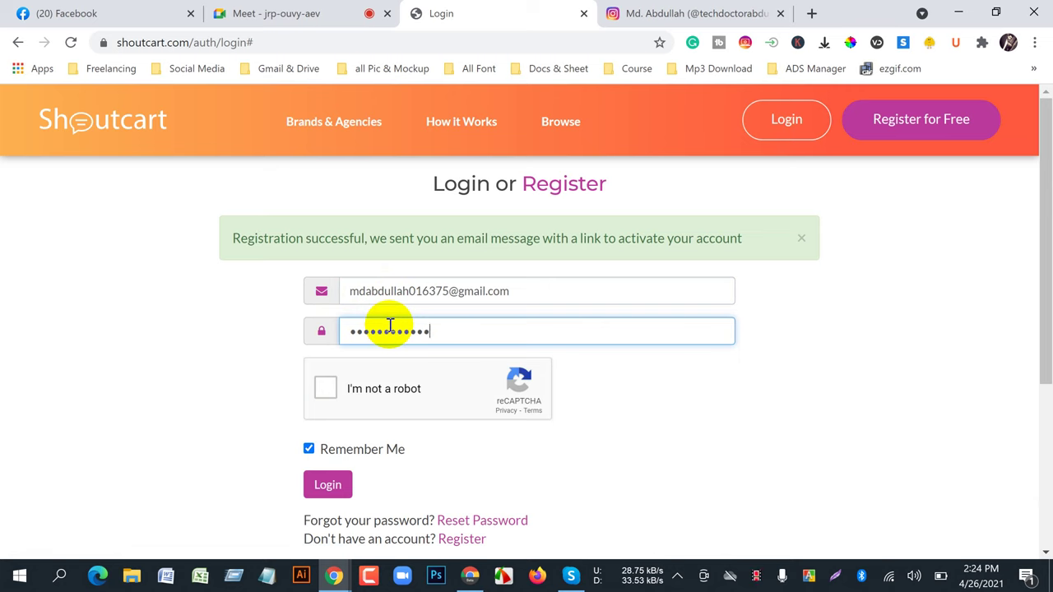
{"action": "left_click", "coordinate": [326, 380]}
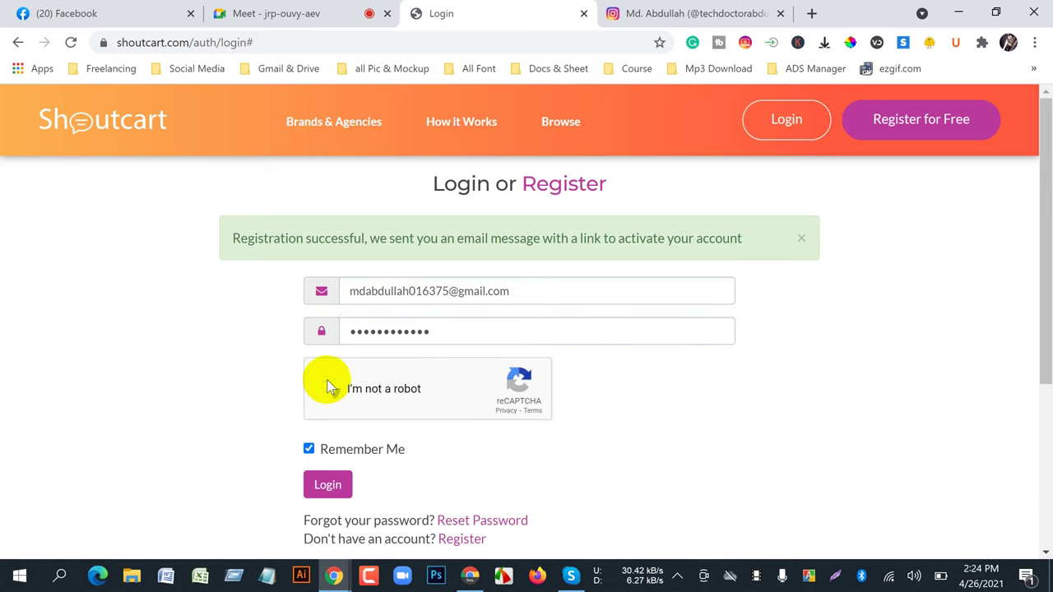
{"action": "left_click", "coordinate": [270, 11]}
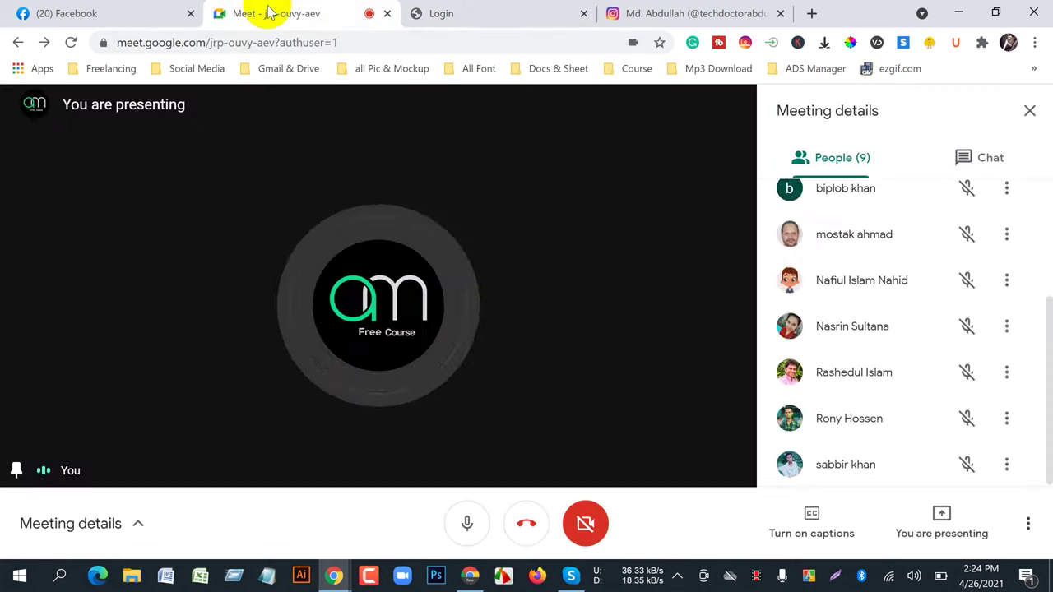
{"action": "left_click", "coordinate": [477, 16]}
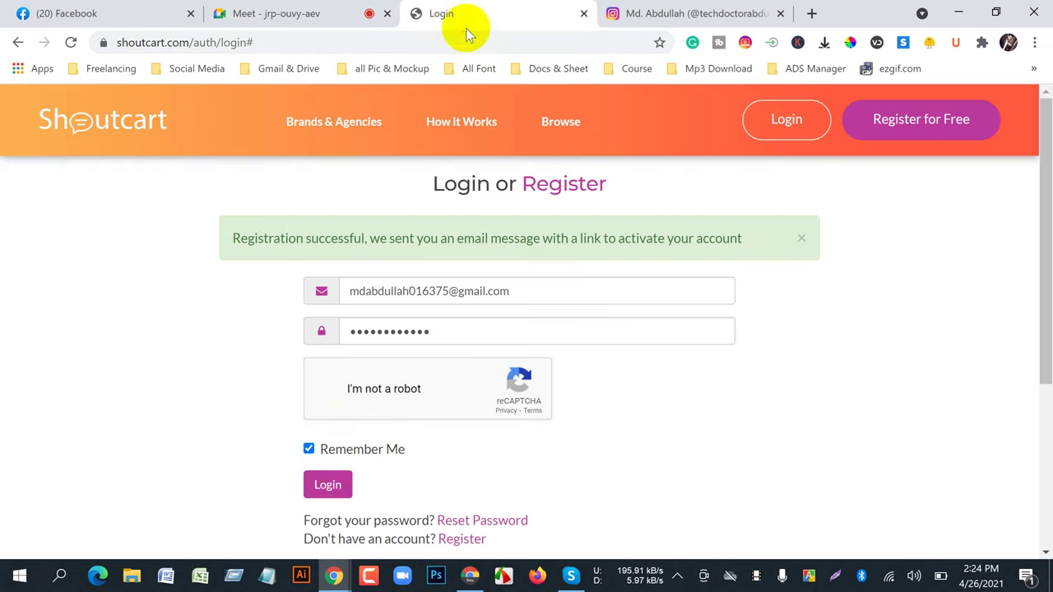
{"action": "left_click", "coordinate": [329, 485]}
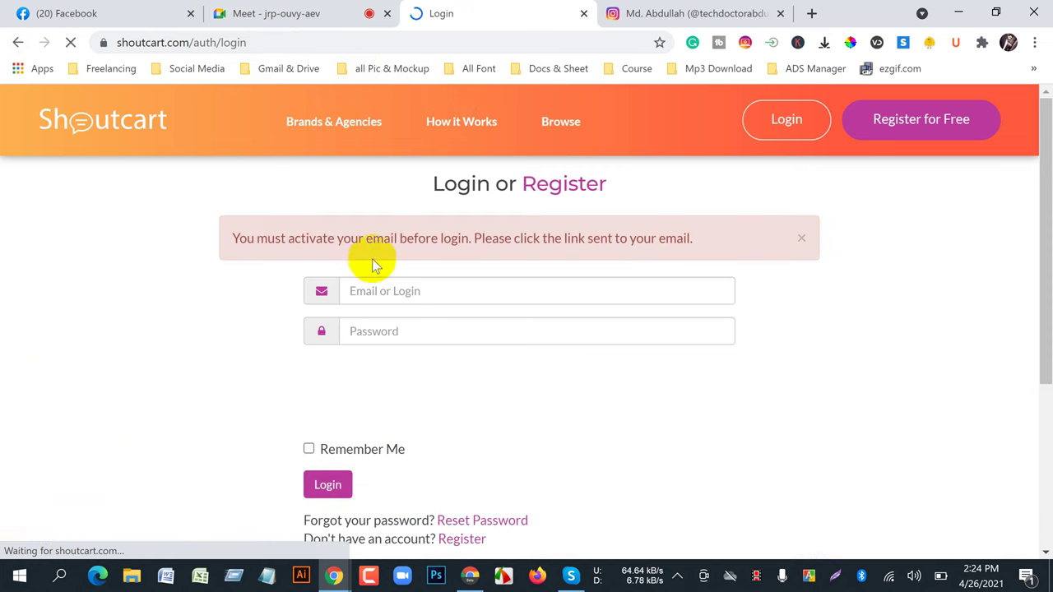
- Open Gmail from the Gmail & Drive bookmarks in a new tab, then bring up the Fiverr gig window
{"action": "left_click", "coordinate": [811, 14]}
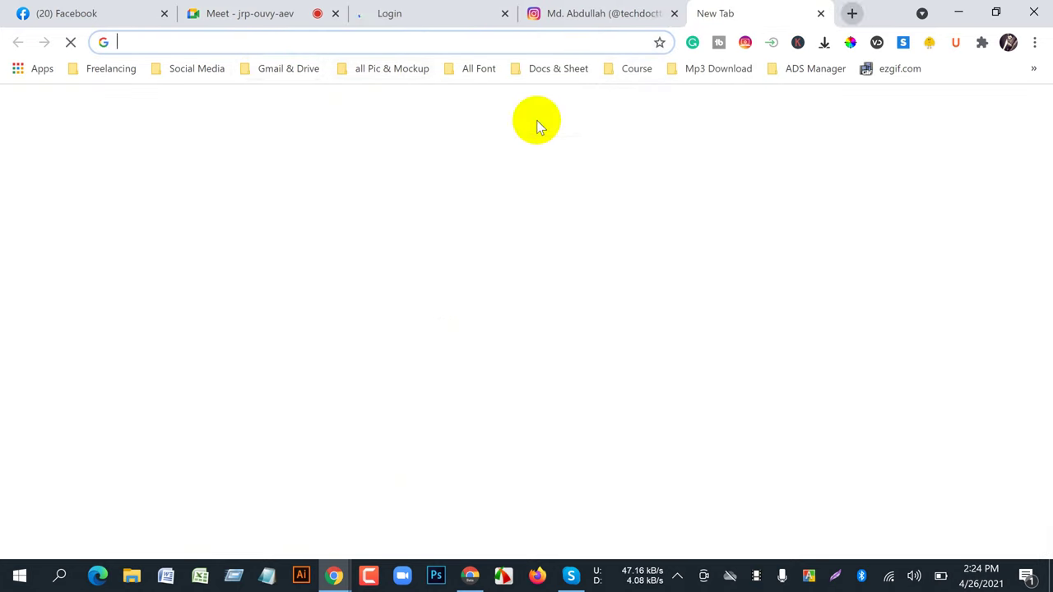
{"action": "left_click", "coordinate": [284, 68]}
{"action": "left_click", "coordinate": [290, 92]}
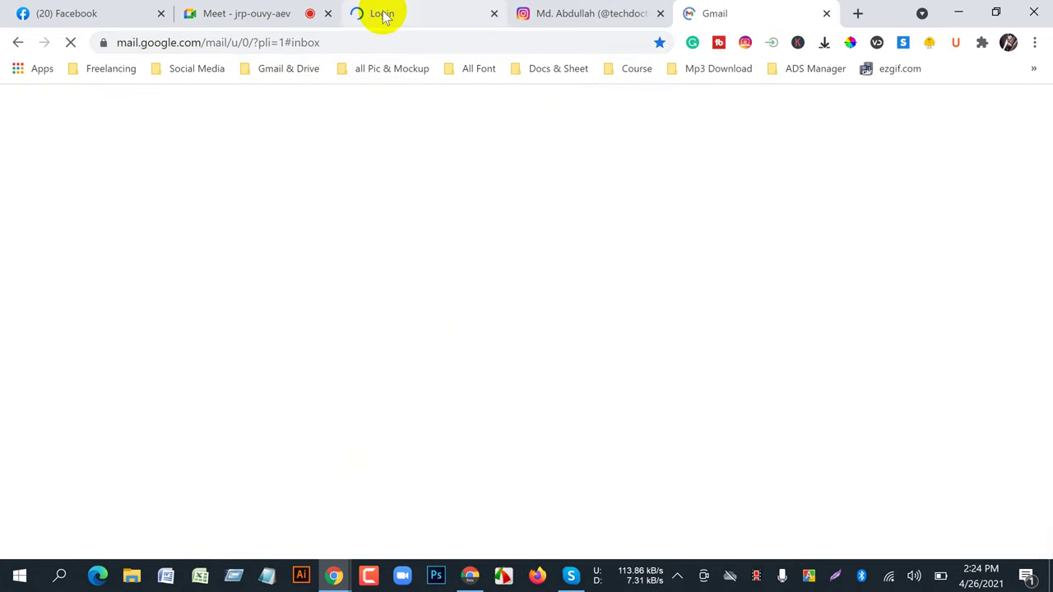
{"action": "left_click", "coordinate": [382, 13]}
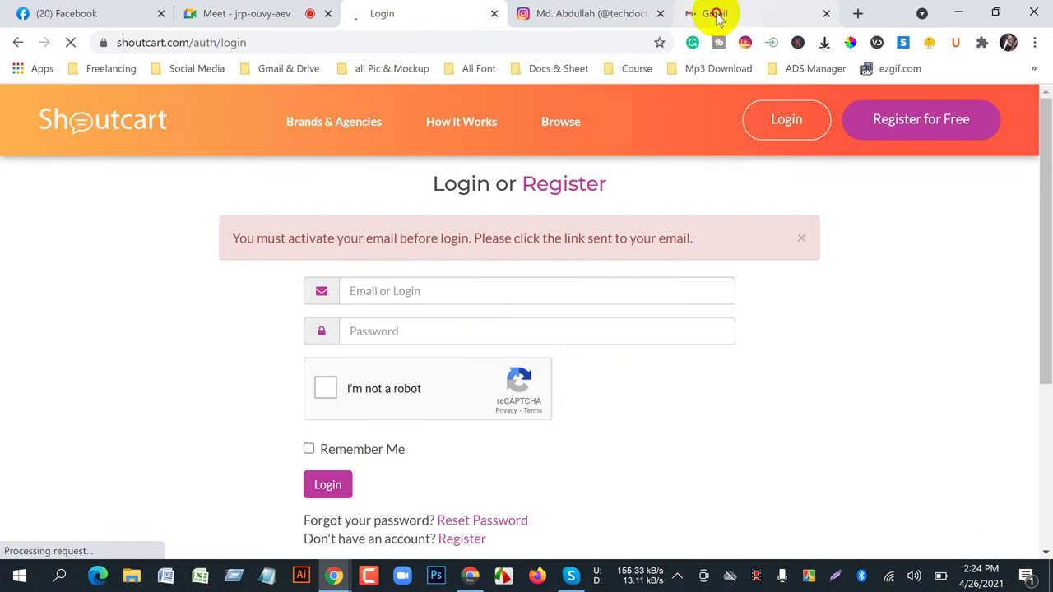
{"action": "left_click", "coordinate": [712, 13]}
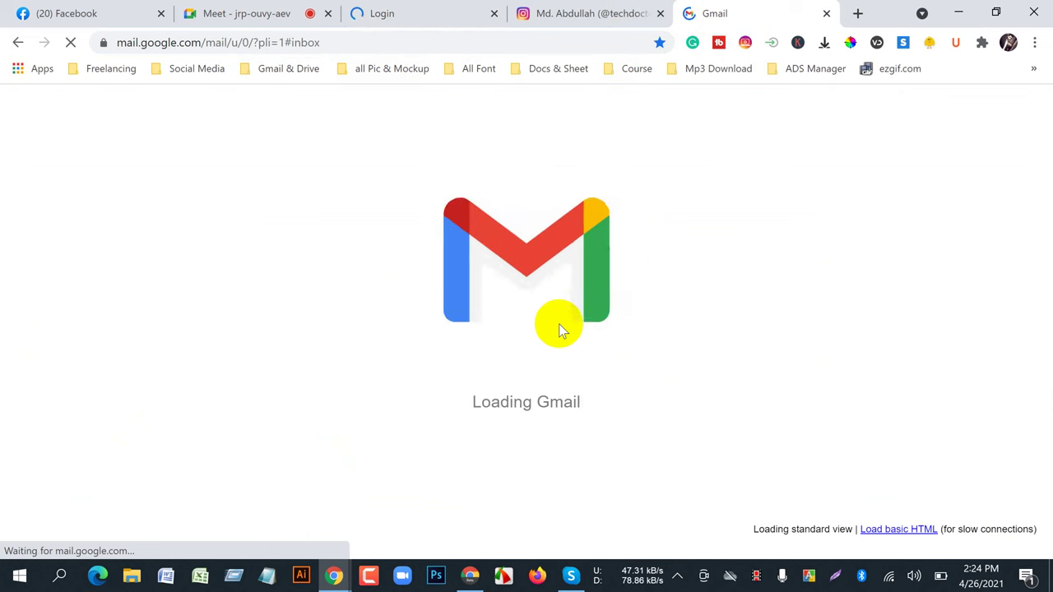
{"action": "left_click", "coordinate": [559, 13]}
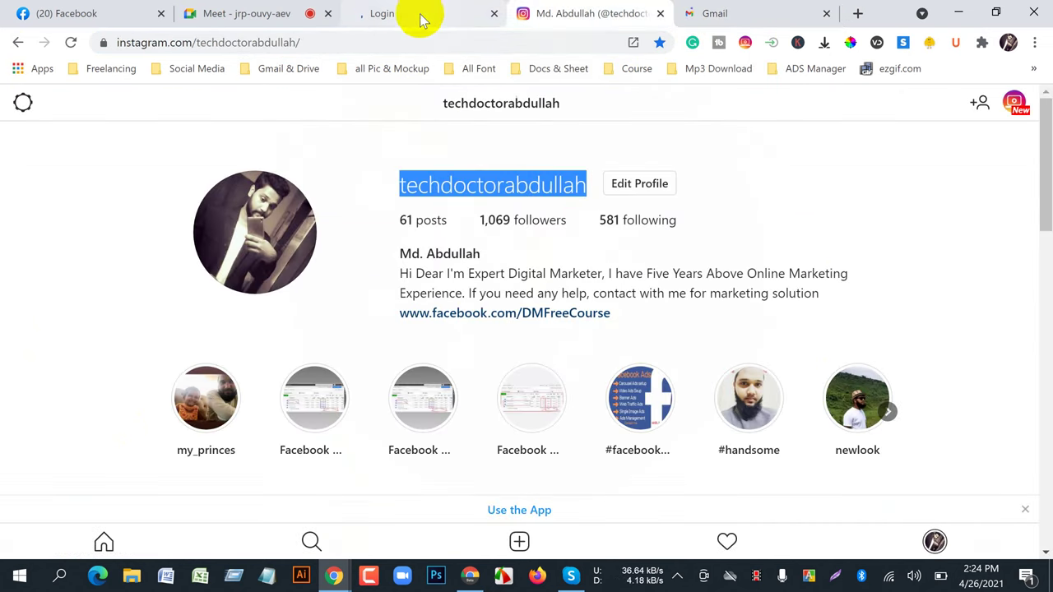
{"action": "left_click", "coordinate": [458, 13]}
{"action": "left_click", "coordinate": [740, 12]}
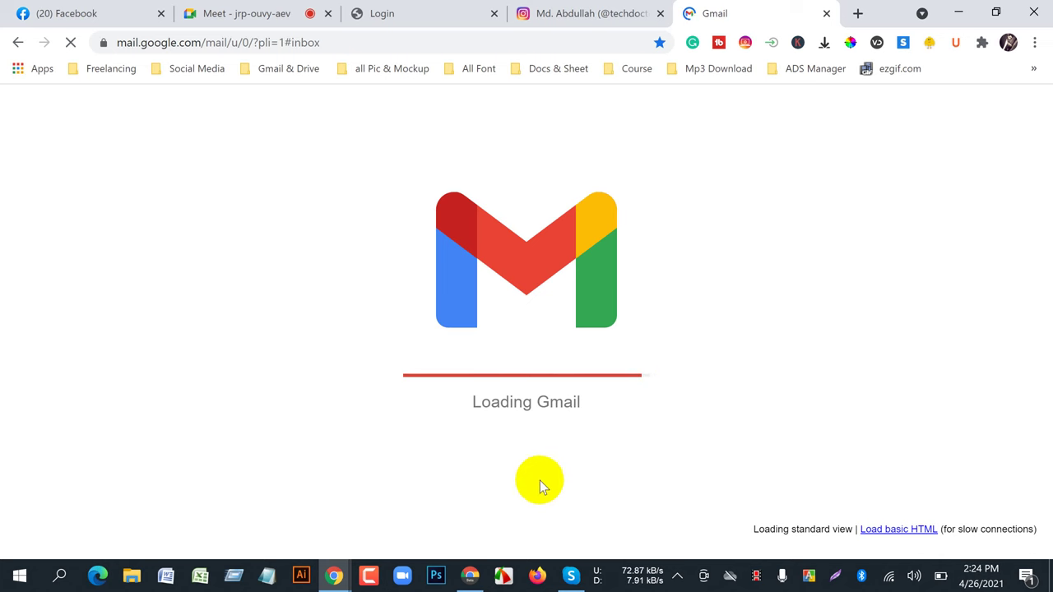
{"action": "left_click", "coordinate": [469, 575]}
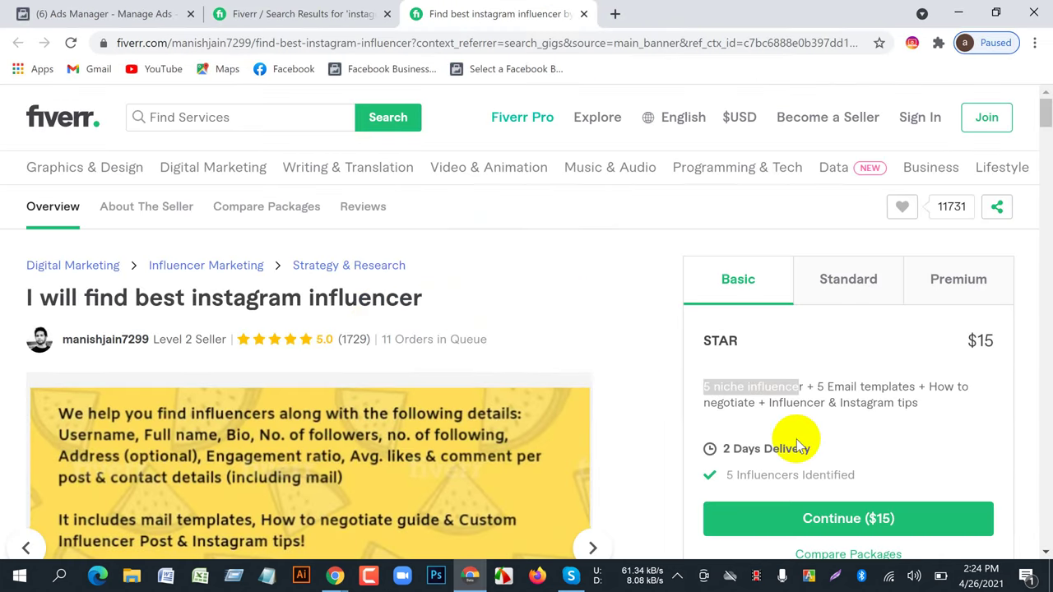
- View the Fiverr gig's Standard, Premium and Basic packages, then return to the loaded Gmail inbox
{"action": "scroll", "coordinate": [796, 444], "scroll_direction": "down", "scroll_amount": 2}
{"action": "left_click", "coordinate": [835, 173]}
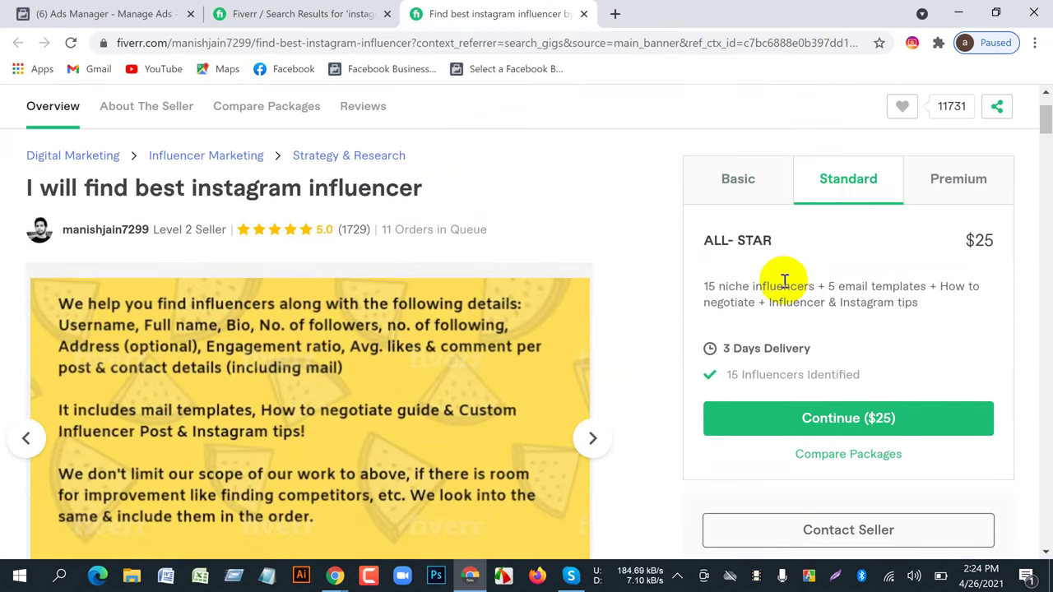
{"action": "left_click", "coordinate": [986, 201]}
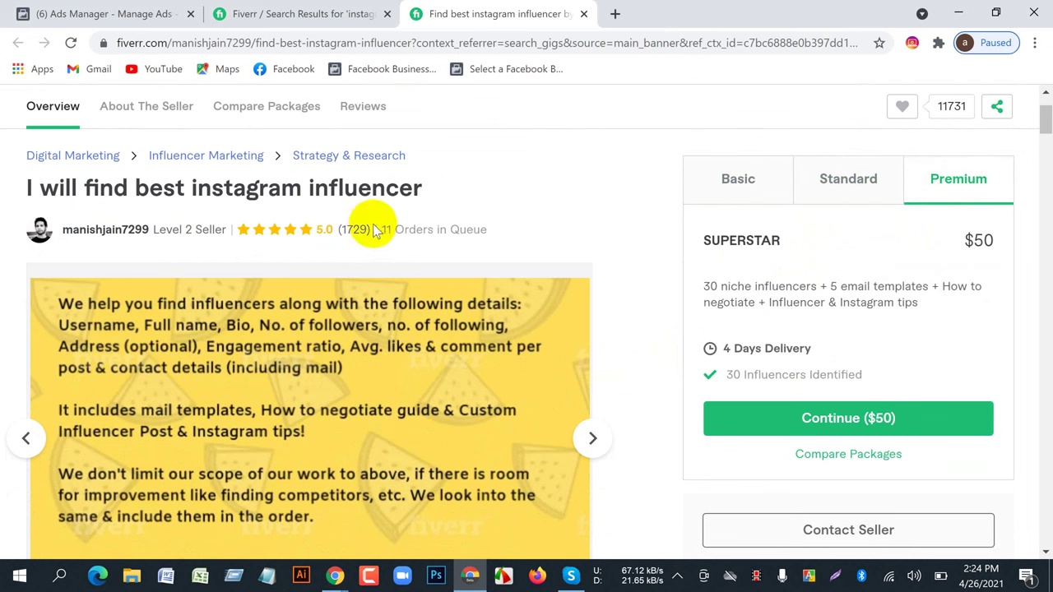
{"action": "left_click", "coordinate": [735, 179]}
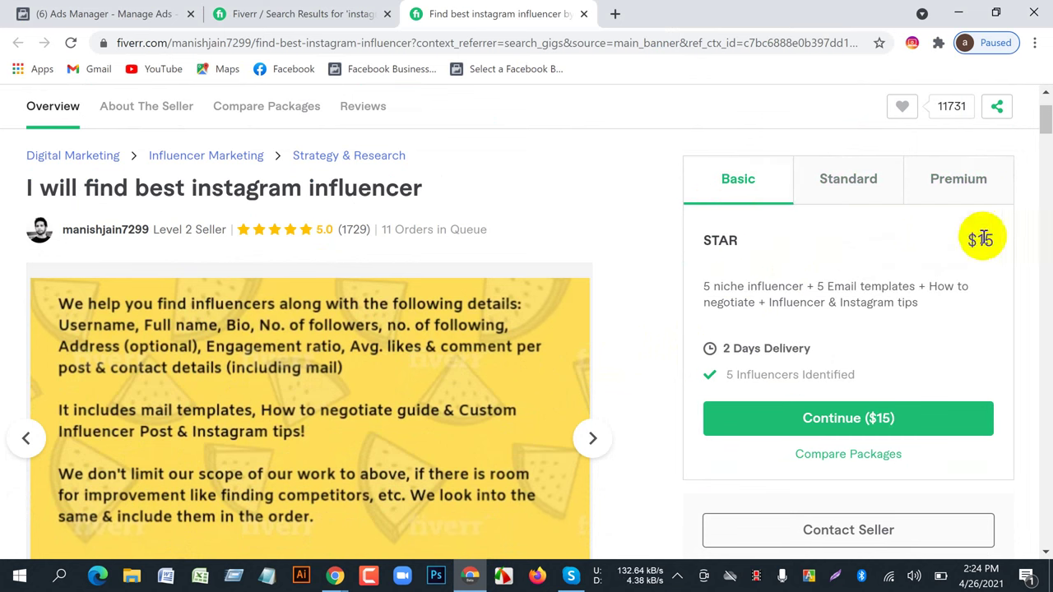
{"action": "mouse_move", "coordinate": [334, 574]}
{"action": "left_click", "coordinate": [281, 514]}
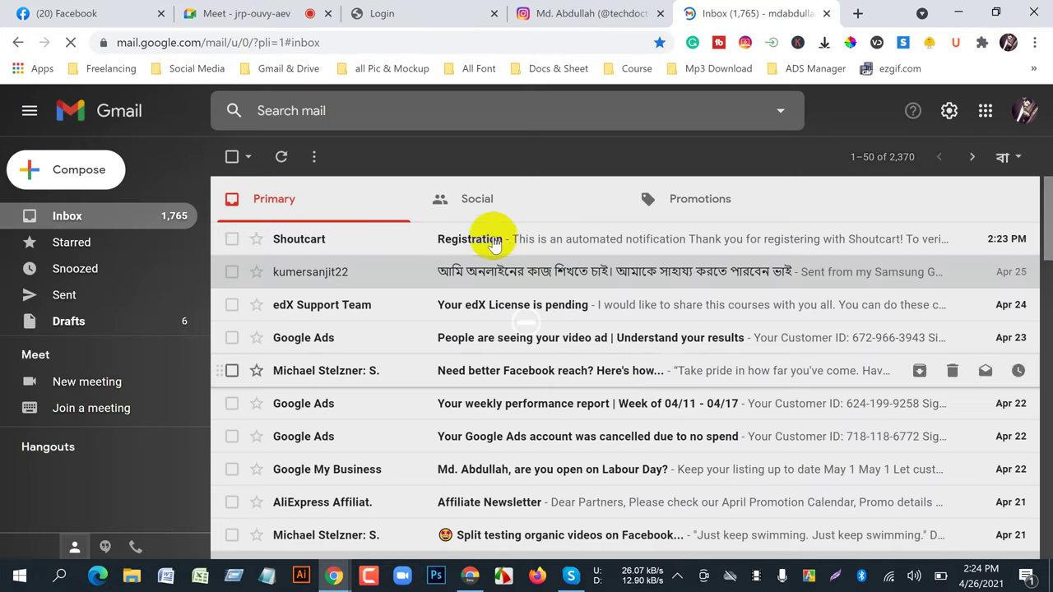
- Open Shoutcart's Registration email in Gmail and follow its activation link to verify the account
{"action": "left_click", "coordinate": [475, 245]}
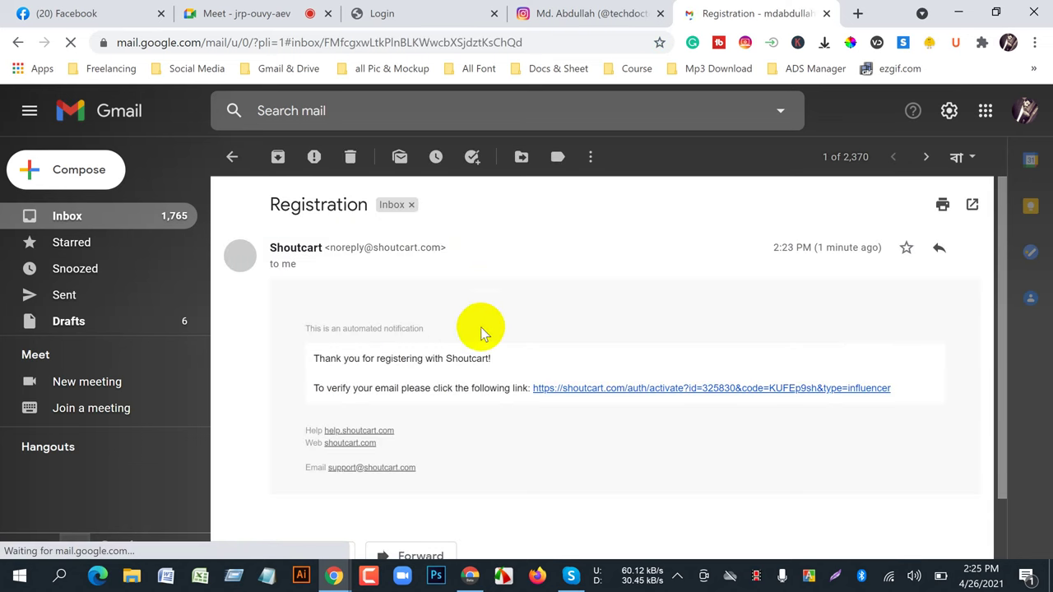
{"action": "left_click", "coordinate": [593, 417]}
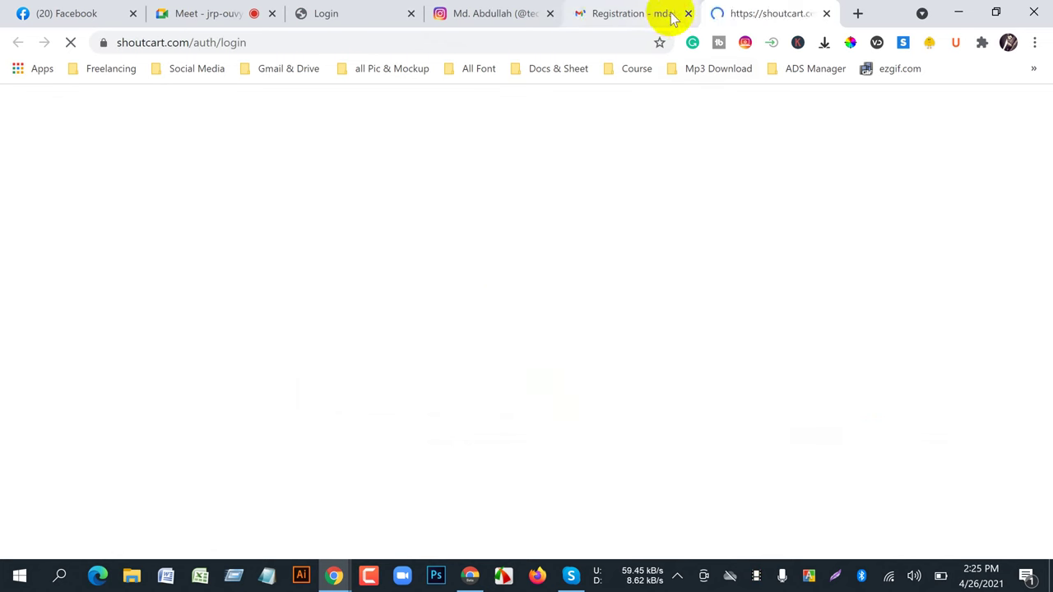
{"action": "left_click", "coordinate": [591, 9]}
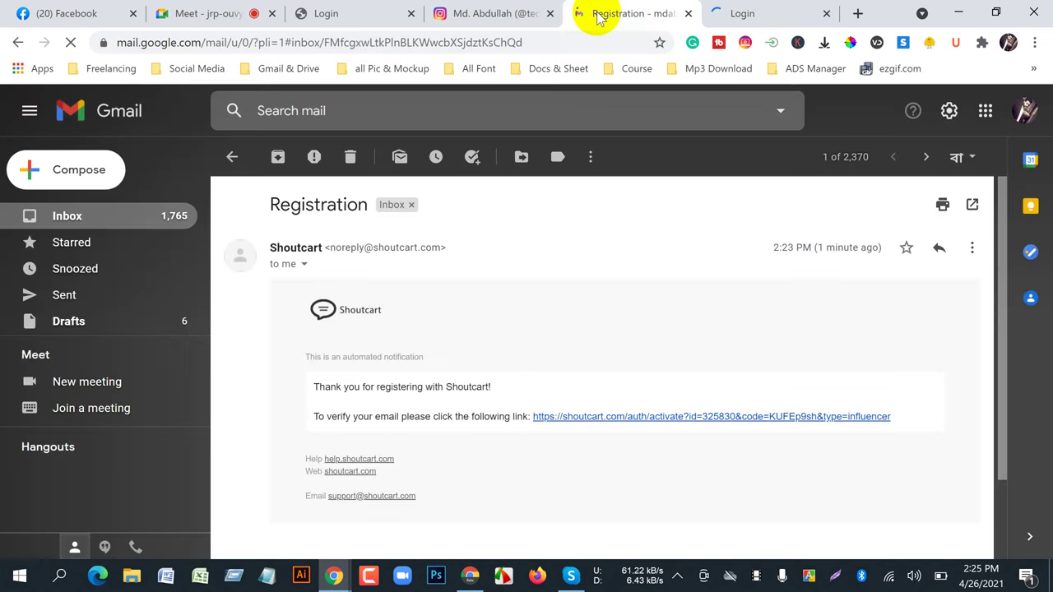
- Copy the Google account's email address from the avatar popup, then close the Gmail tab
{"action": "left_click", "coordinate": [1025, 111]}
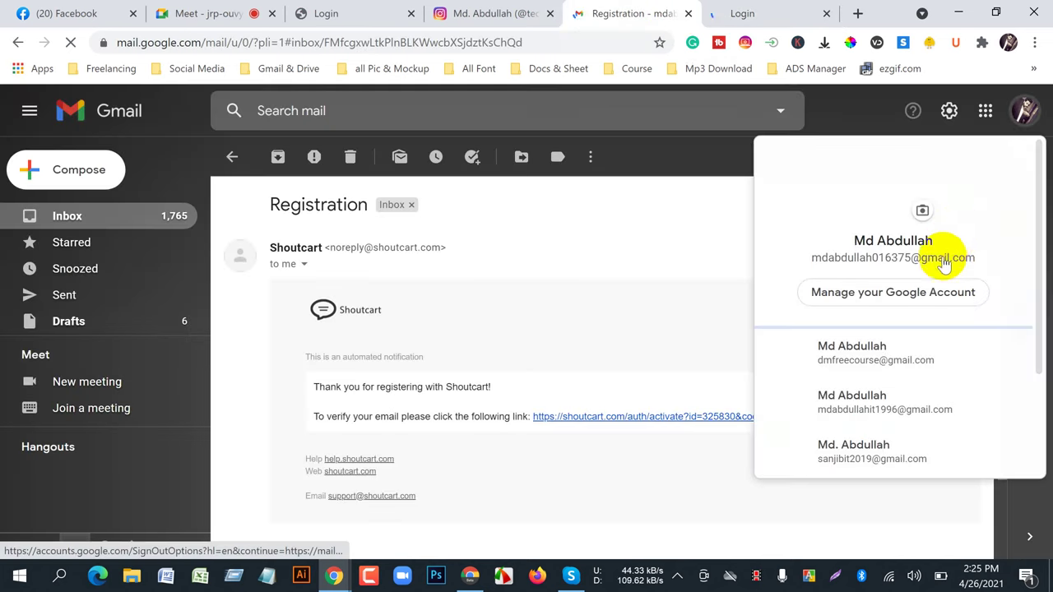
{"action": "triple_click", "coordinate": [808, 262]}
{"action": "right_click", "coordinate": [814, 257]}
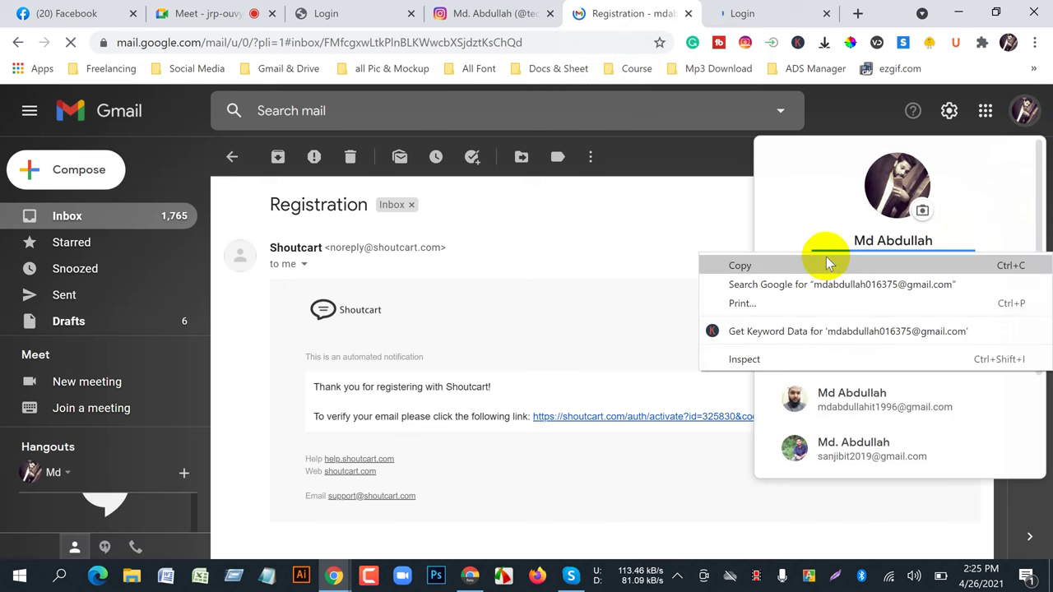
{"action": "left_click", "coordinate": [822, 263]}
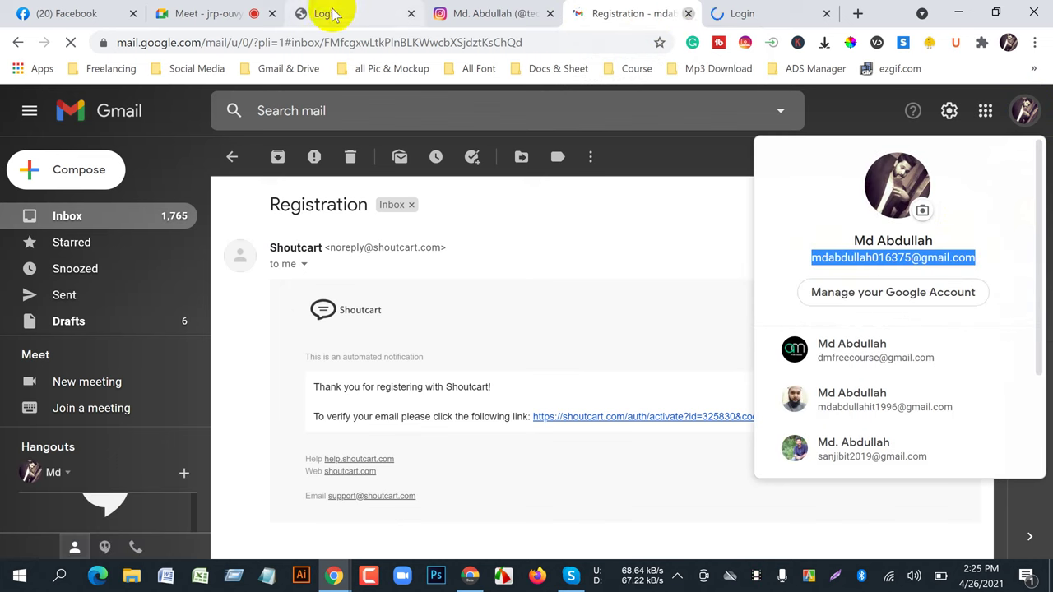
{"action": "key", "text": "ctrl+w"}
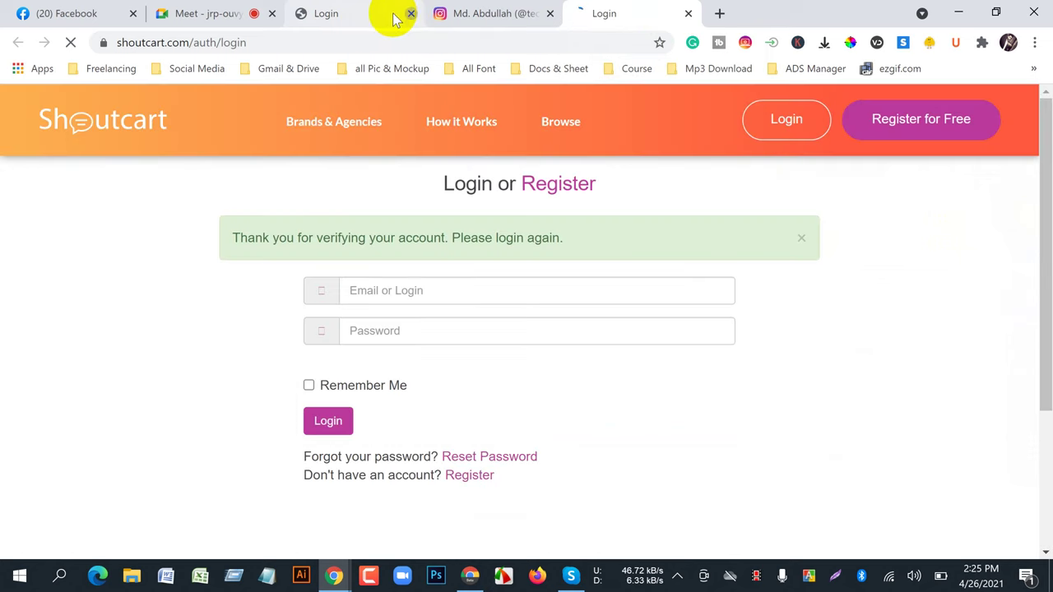
- Close the stale login tab and sign in with the copied email and account password, ticking reCAPTCHA and Remember Me
{"action": "middle_click", "coordinate": [385, 19]}
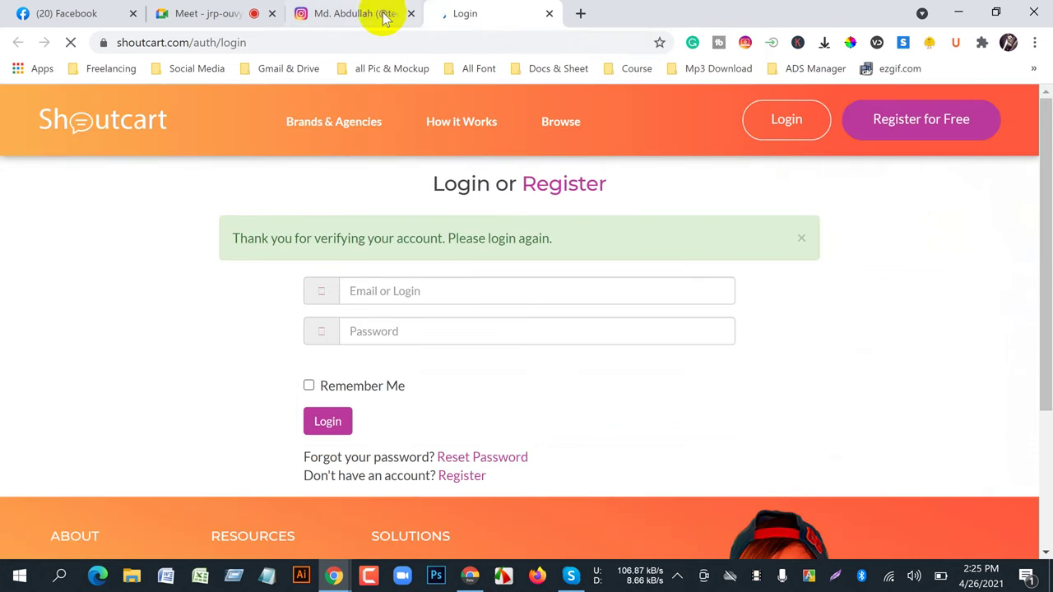
{"action": "right_click", "coordinate": [408, 294]}
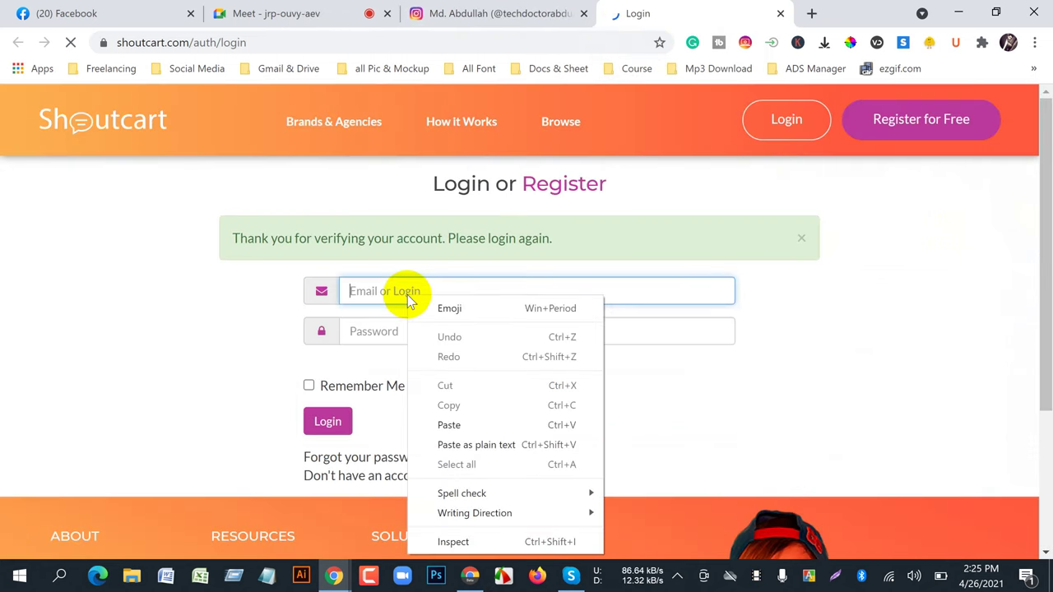
{"action": "left_click", "coordinate": [437, 423]}
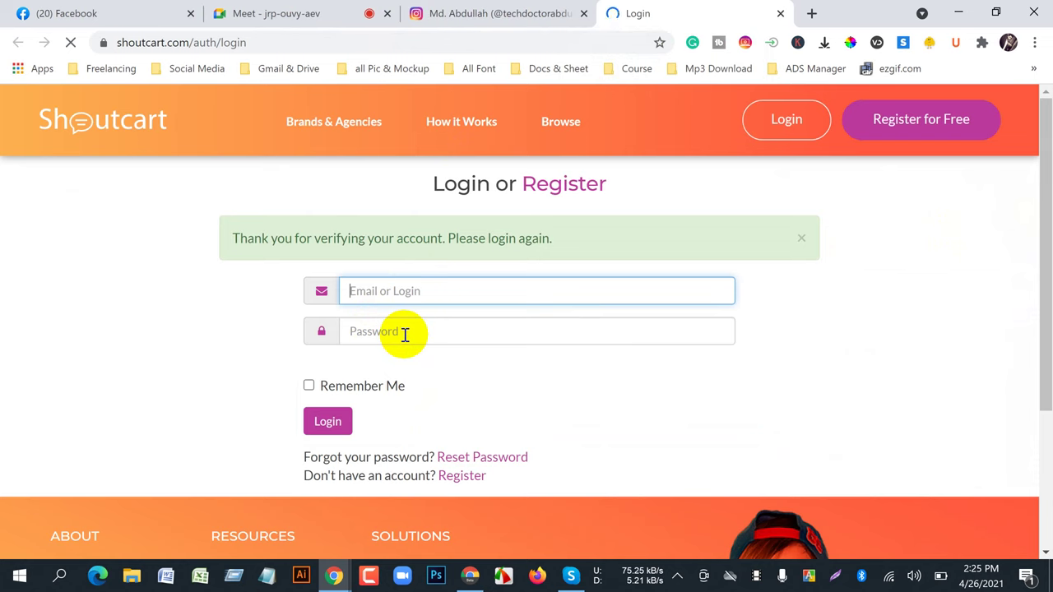
{"action": "key", "text": "ctrl+v"}
{"action": "left_click", "coordinate": [405, 333]}
{"action": "type", "text": "*********"}
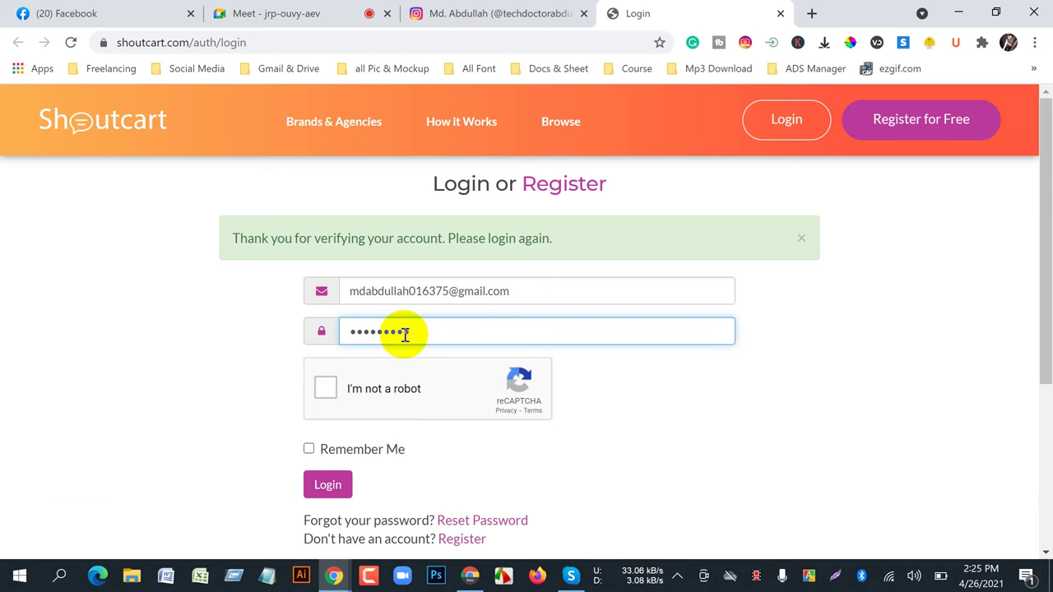
{"action": "type", "text": "**"}
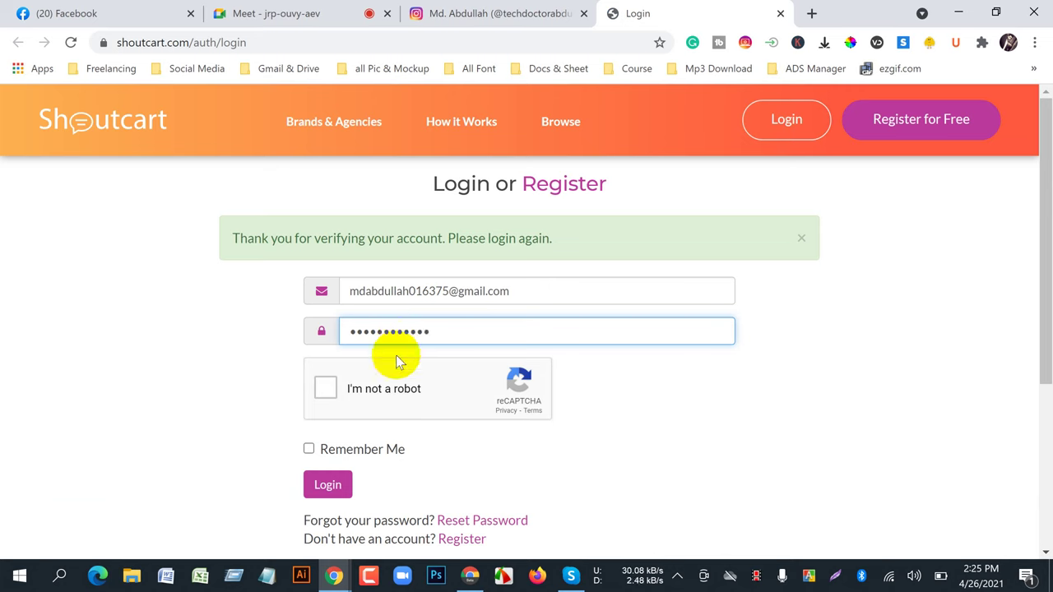
{"action": "left_click", "coordinate": [329, 389]}
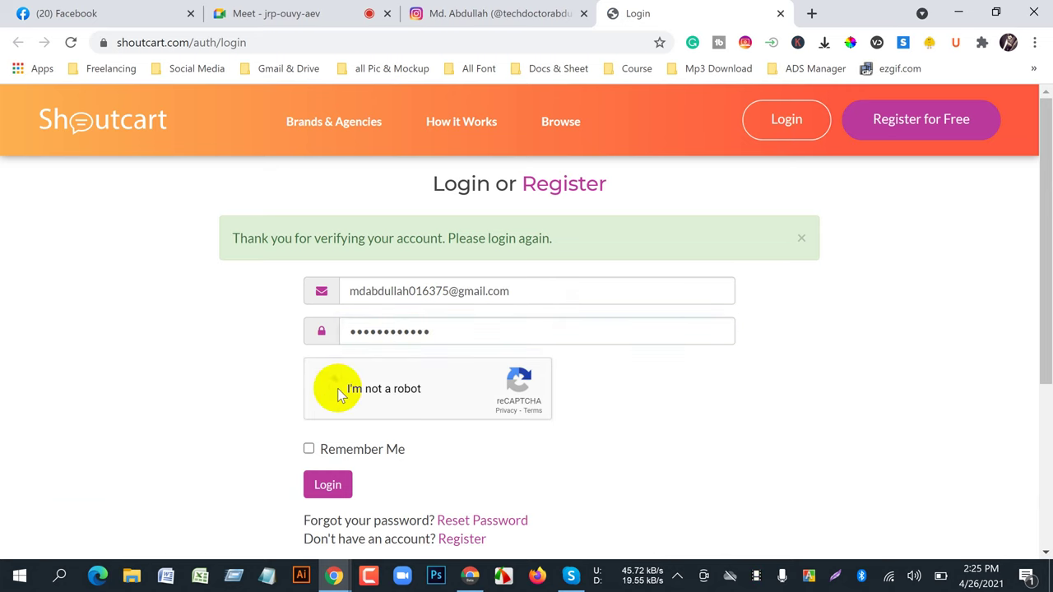
{"action": "left_click", "coordinate": [309, 449]}
{"action": "left_click", "coordinate": [328, 484]}
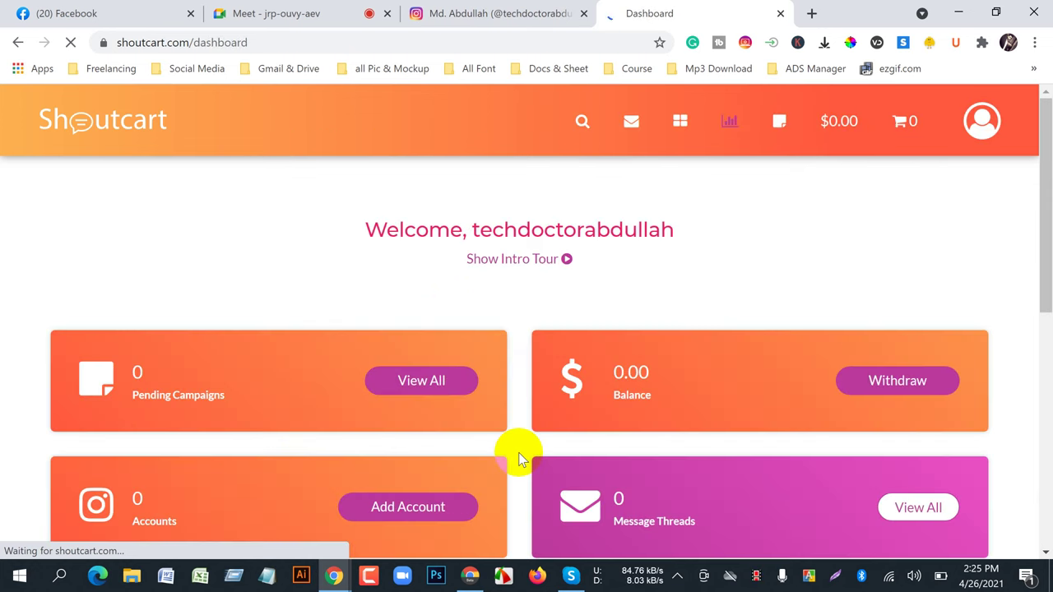
{"action": "scroll", "coordinate": [518, 452], "scroll_direction": "down", "scroll_amount": 5}
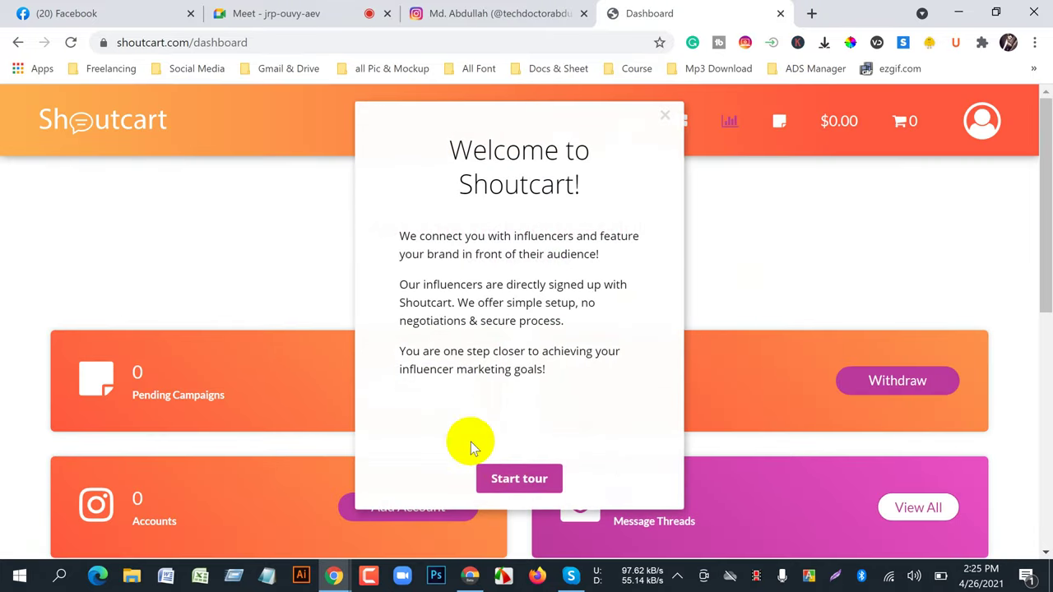
{"action": "left_click", "coordinate": [666, 116]}
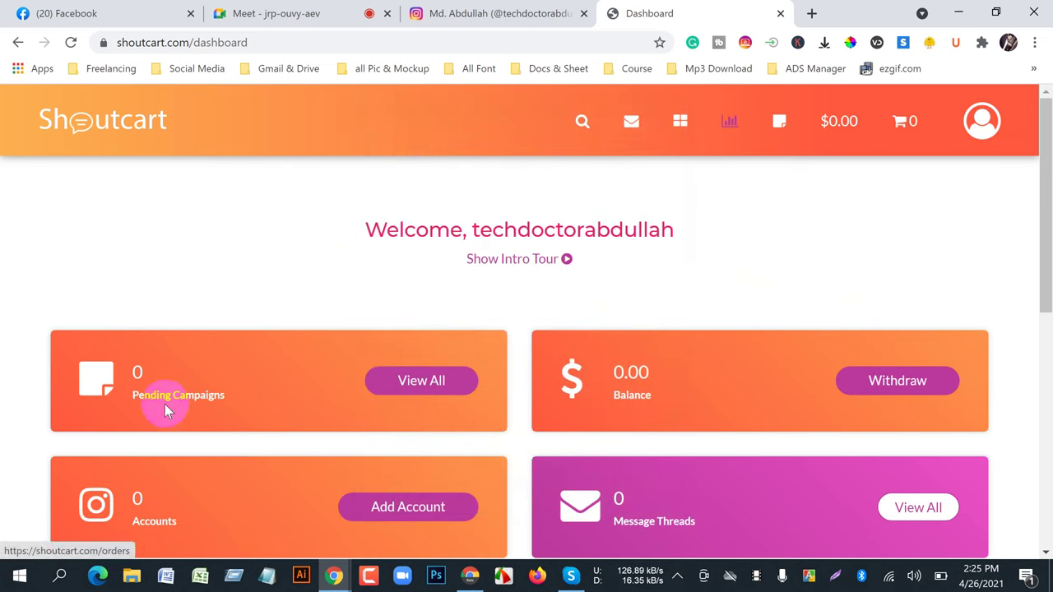
{"action": "scroll", "coordinate": [223, 415], "scroll_direction": "down", "scroll_amount": 1}
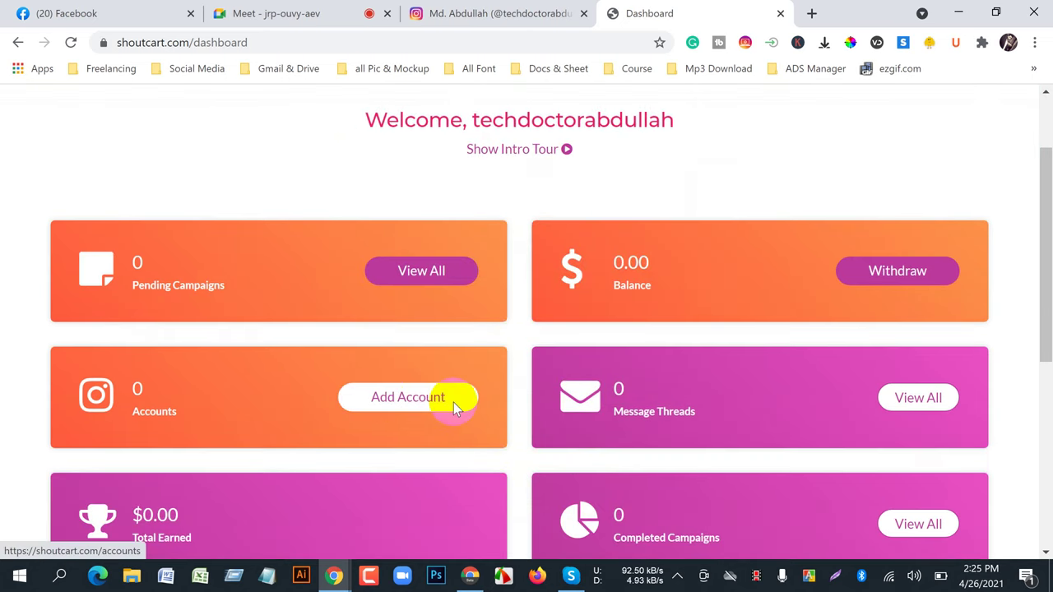
{"action": "scroll", "coordinate": [451, 401], "scroll_direction": "down", "scroll_amount": 1}
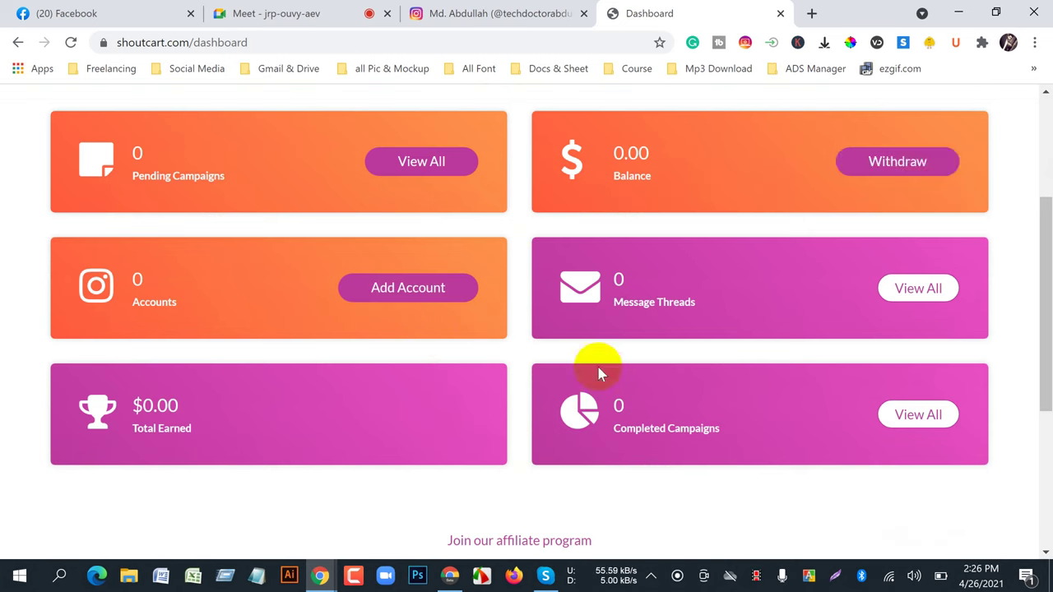
{"action": "scroll", "coordinate": [724, 452], "scroll_direction": "down", "scroll_amount": 3}
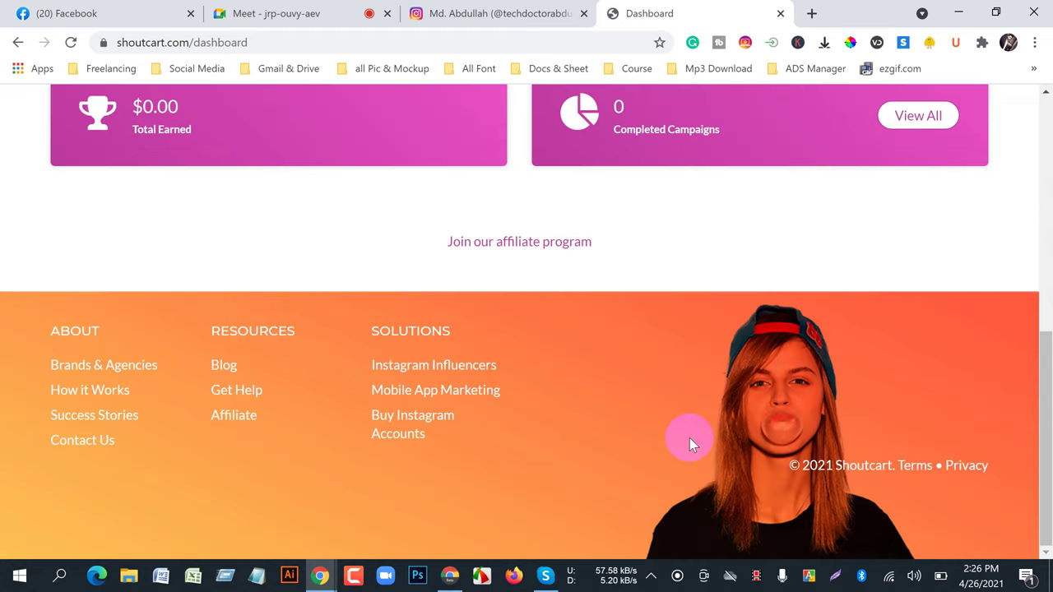
{"action": "scroll", "coordinate": [689, 437], "scroll_direction": "up", "scroll_amount": 5}
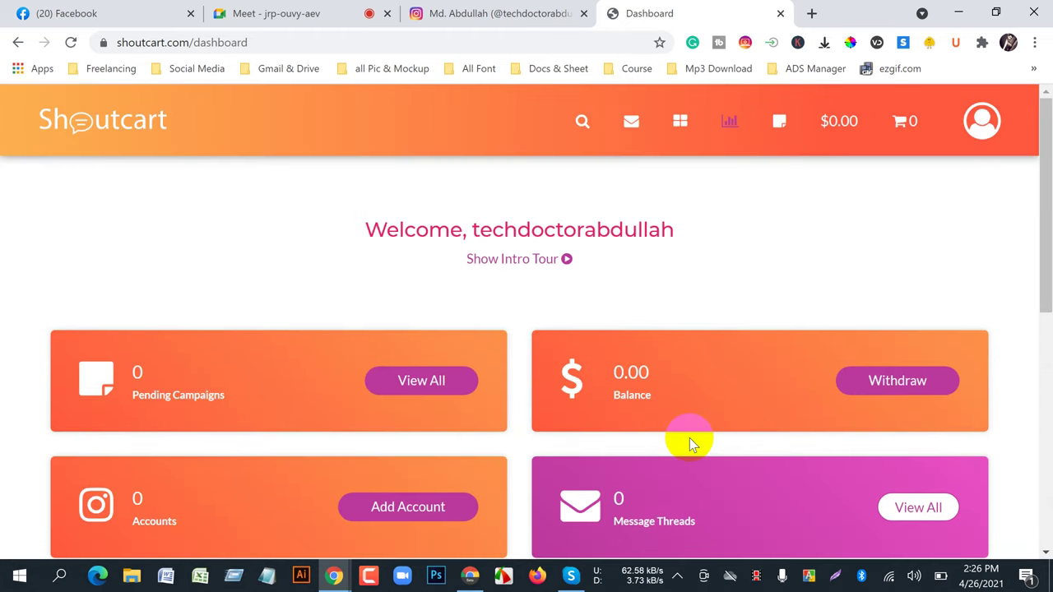
{"action": "scroll", "coordinate": [689, 438], "scroll_direction": "down", "scroll_amount": 5}
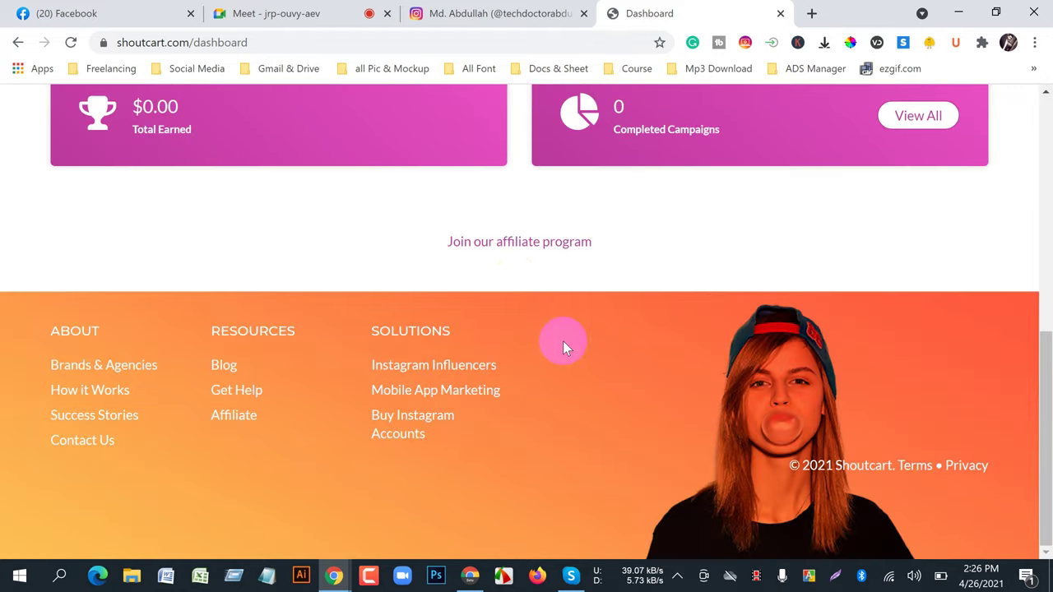
{"action": "scroll", "coordinate": [653, 399], "scroll_direction": "up", "scroll_amount": 5}
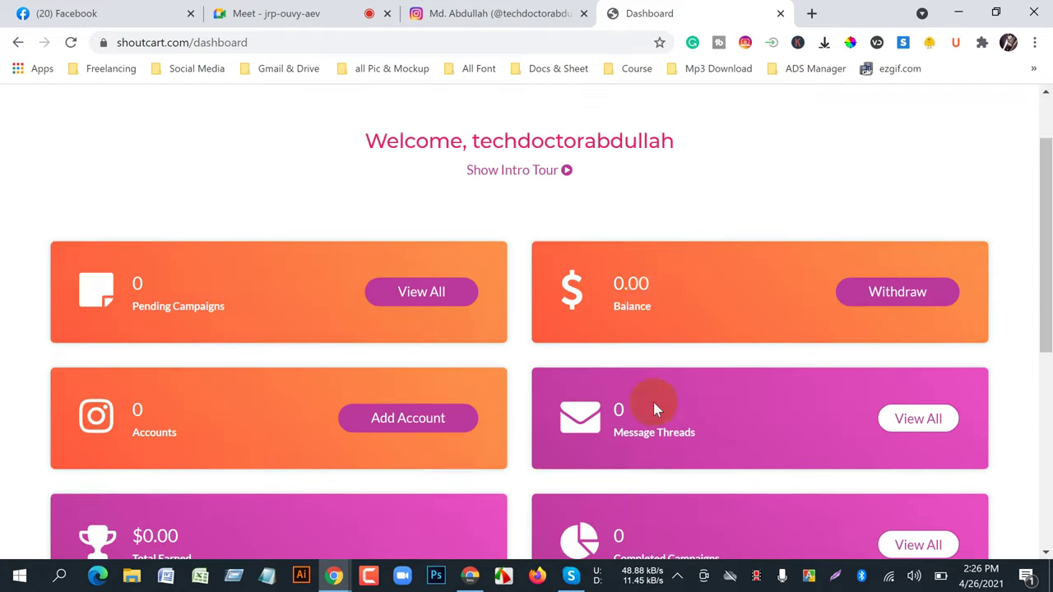
{"action": "scroll", "coordinate": [652, 399], "scroll_direction": "up", "scroll_amount": 1}
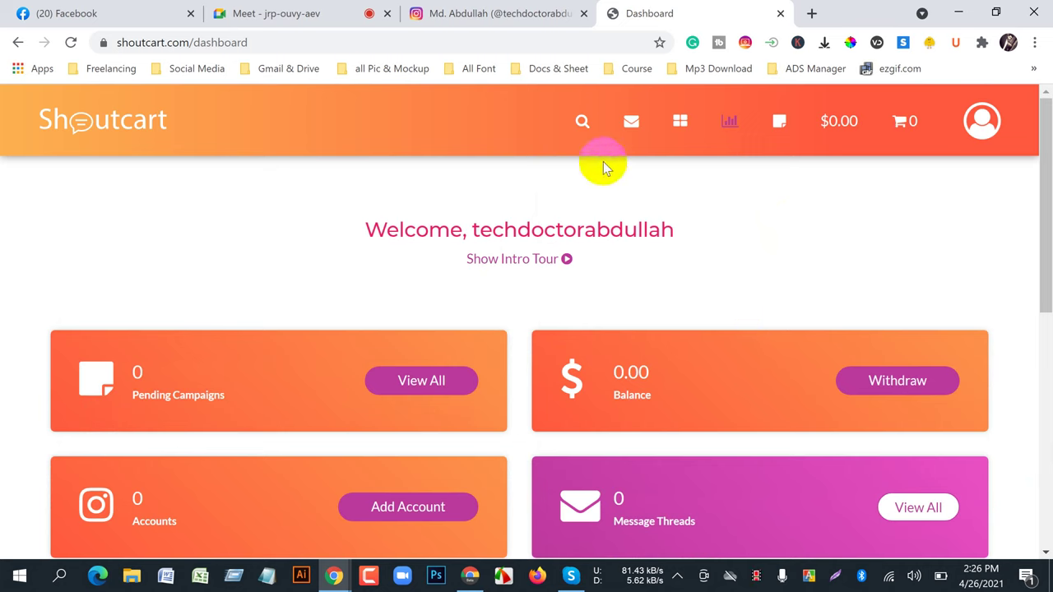
- Open Browse Influencers from the header search icon and scroll through its filters and followers/score/price table
{"action": "left_click", "coordinate": [586, 137]}
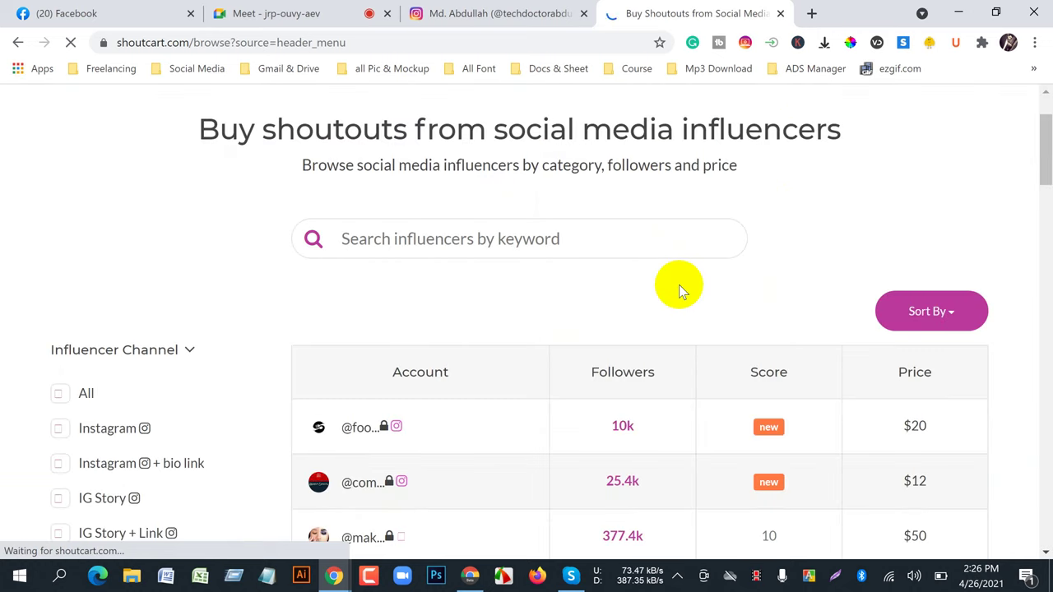
{"action": "scroll", "coordinate": [475, 351], "scroll_direction": "down", "scroll_amount": 3}
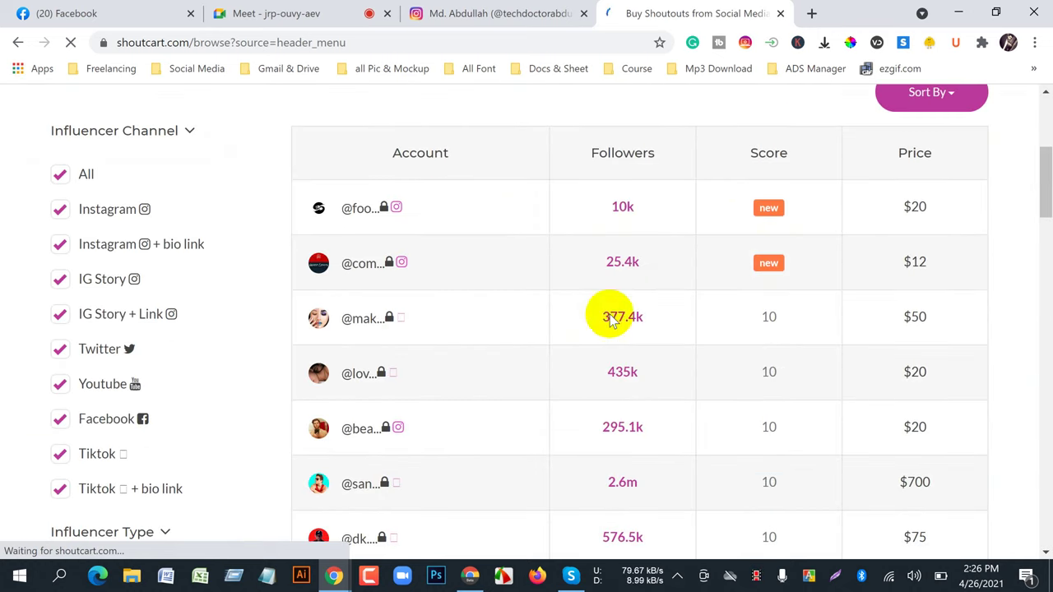
{"action": "scroll", "coordinate": [427, 353], "scroll_direction": "up", "scroll_amount": 3}
{"action": "scroll", "coordinate": [144, 427], "scroll_direction": "down", "scroll_amount": 3}
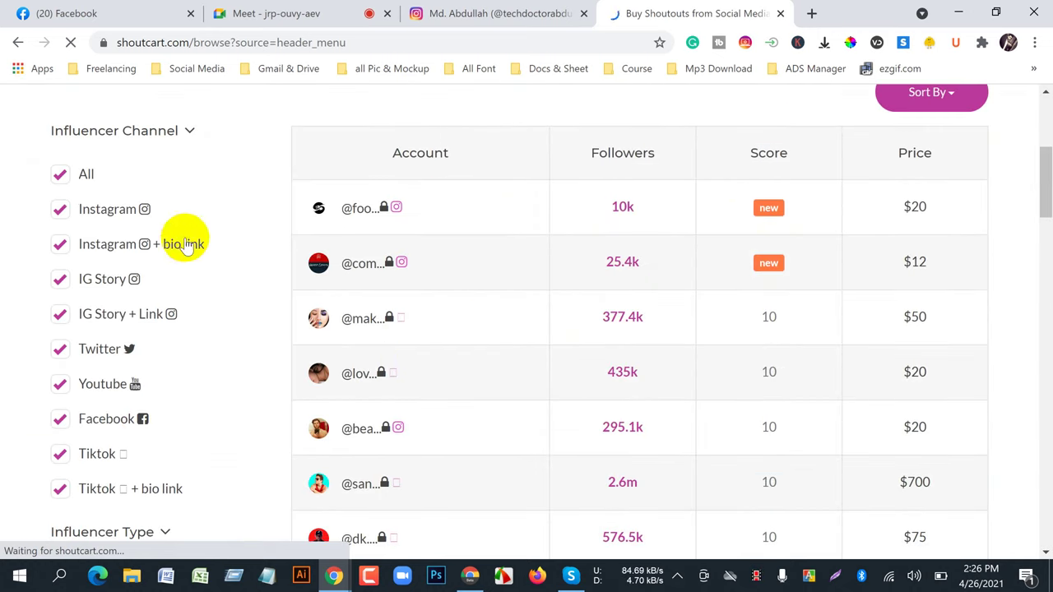
{"action": "scroll", "coordinate": [104, 384], "scroll_direction": "down", "scroll_amount": 3}
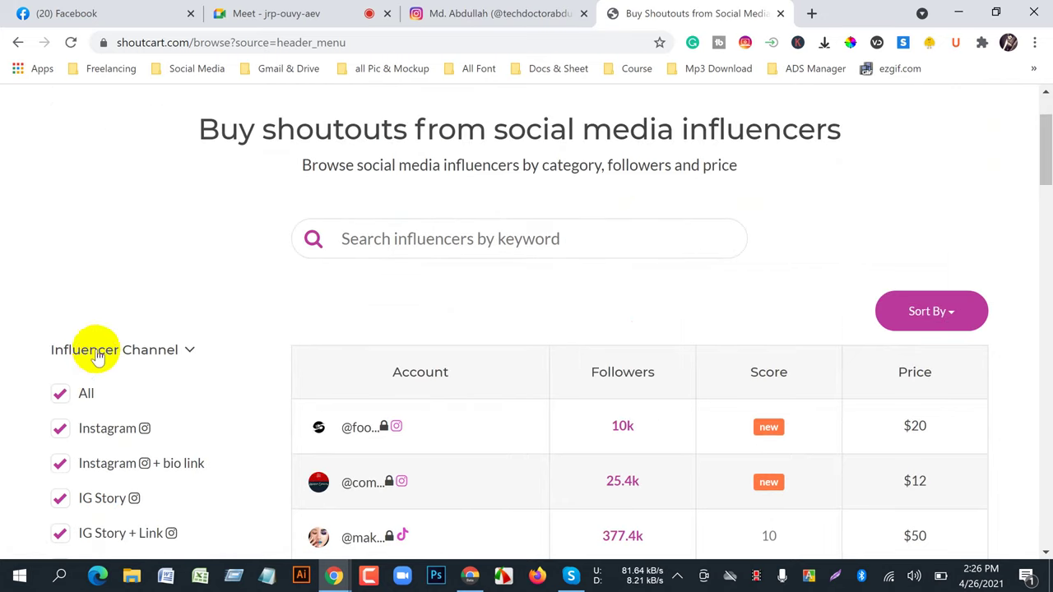
{"action": "scroll", "coordinate": [97, 355], "scroll_direction": "down", "scroll_amount": 2}
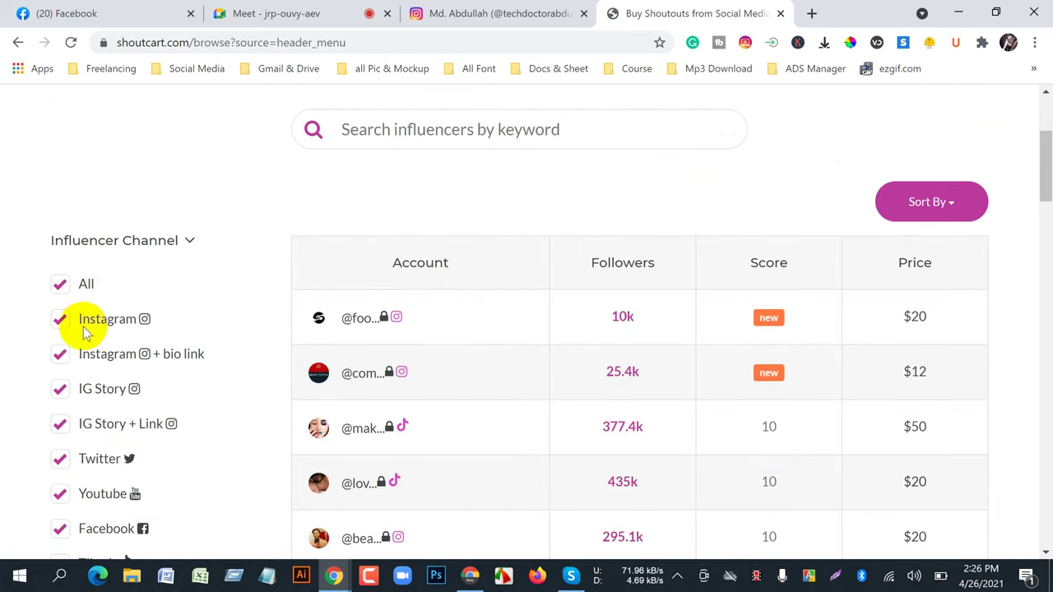
{"action": "scroll", "coordinate": [108, 378], "scroll_direction": "down", "scroll_amount": 2}
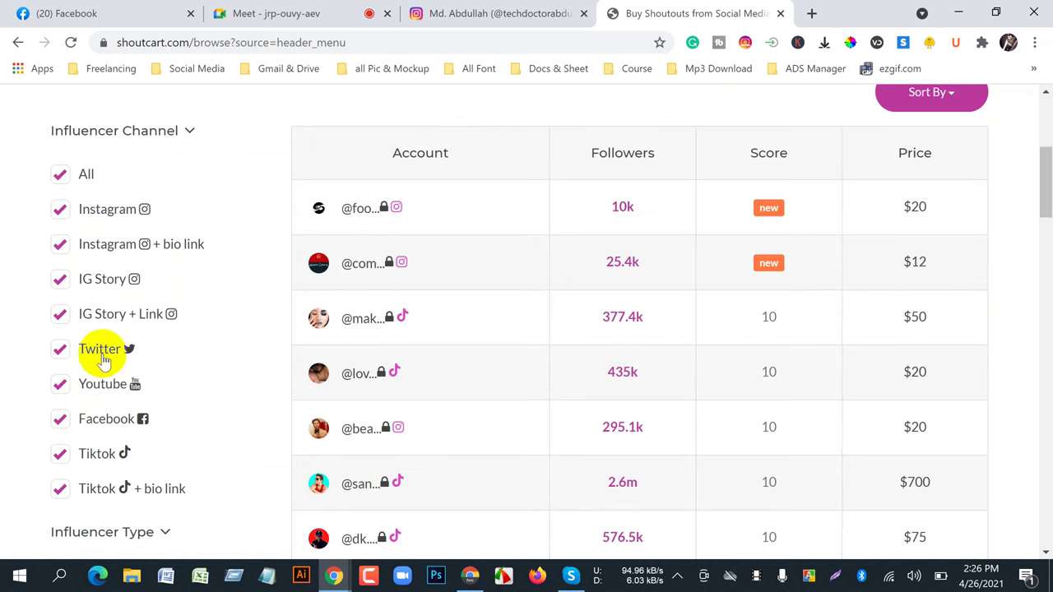
{"action": "scroll", "coordinate": [107, 427], "scroll_direction": "down", "scroll_amount": 4}
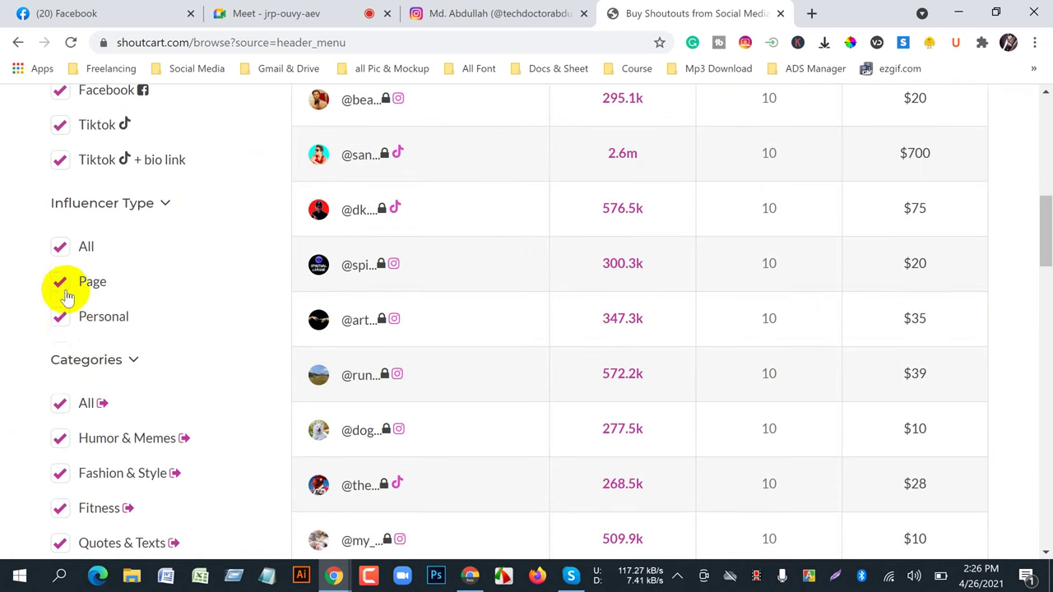
{"action": "scroll", "coordinate": [82, 407], "scroll_direction": "down", "scroll_amount": 5}
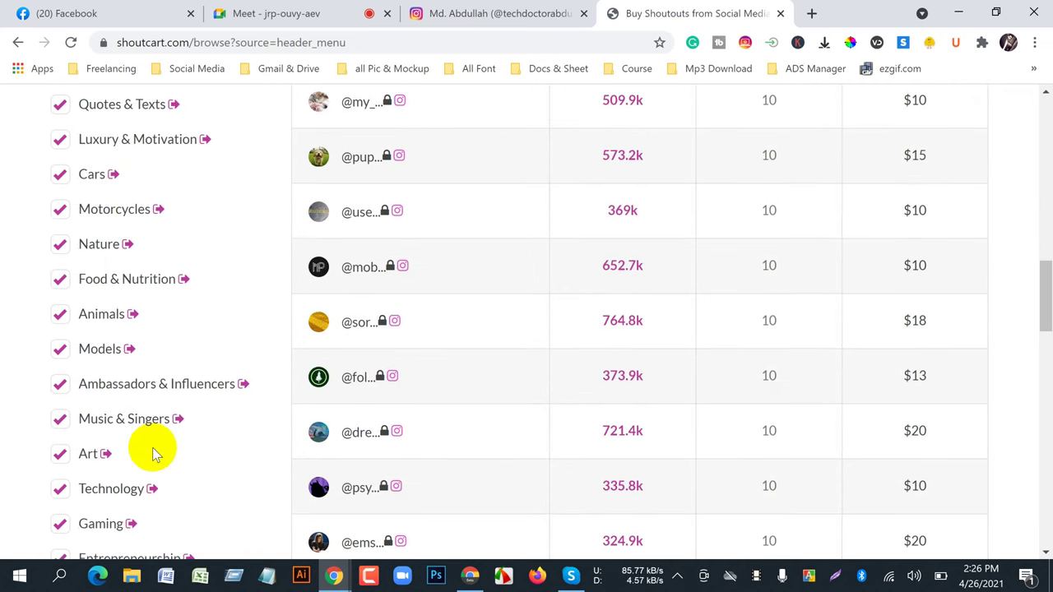
{"action": "scroll", "coordinate": [146, 448], "scroll_direction": "down", "scroll_amount": 1}
{"action": "scroll", "coordinate": [439, 432], "scroll_direction": "up", "scroll_amount": 9}
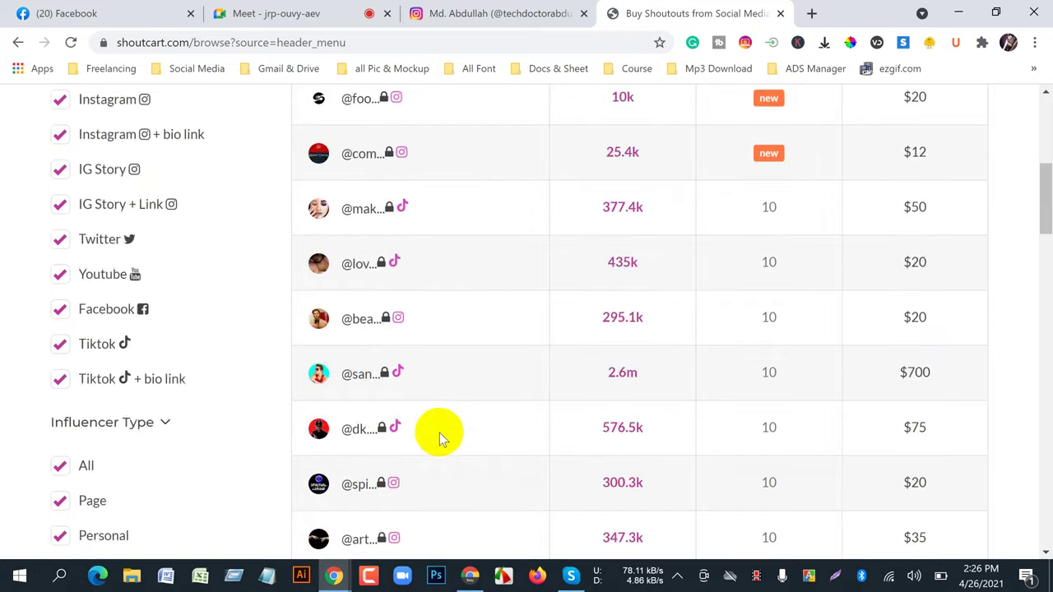
{"action": "scroll", "coordinate": [439, 432], "scroll_direction": "up", "scroll_amount": 4}
{"action": "scroll", "coordinate": [439, 432], "scroll_direction": "down", "scroll_amount": 1}
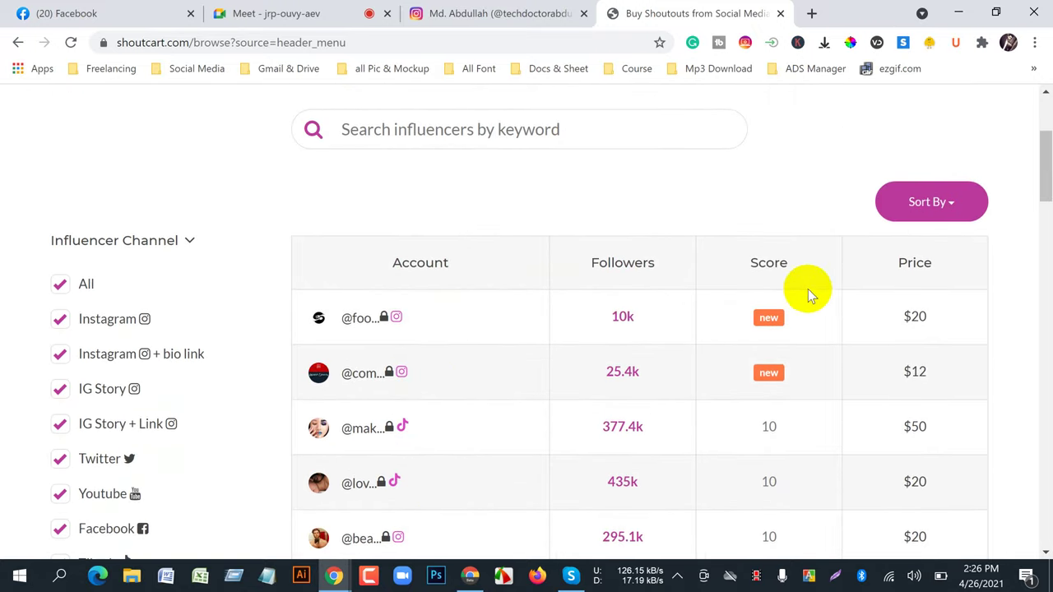
{"action": "scroll", "coordinate": [732, 403], "scroll_direction": "down", "scroll_amount": 1}
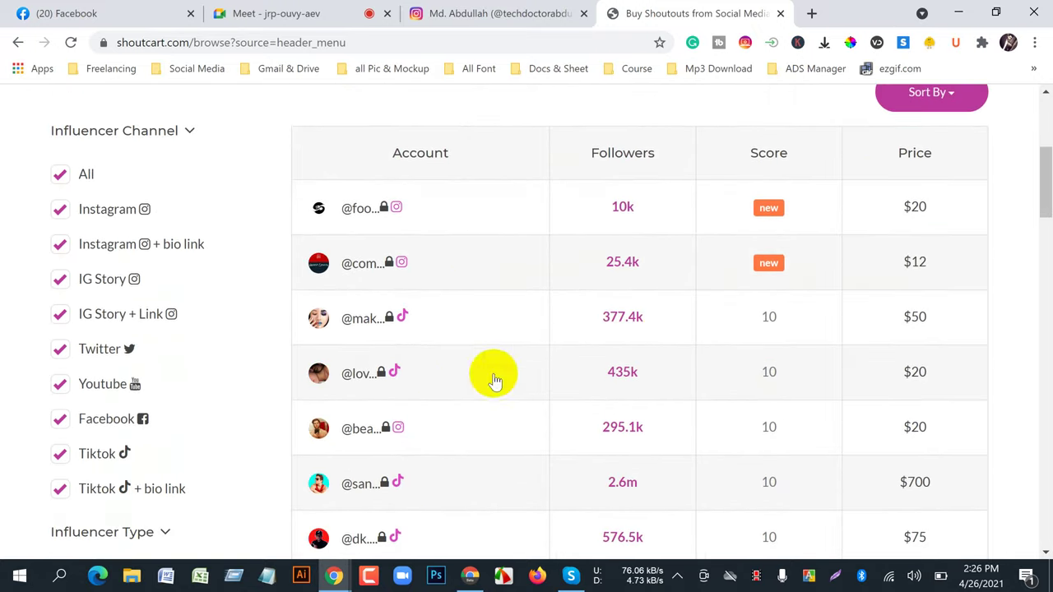
{"action": "left_click", "coordinate": [363, 379]}
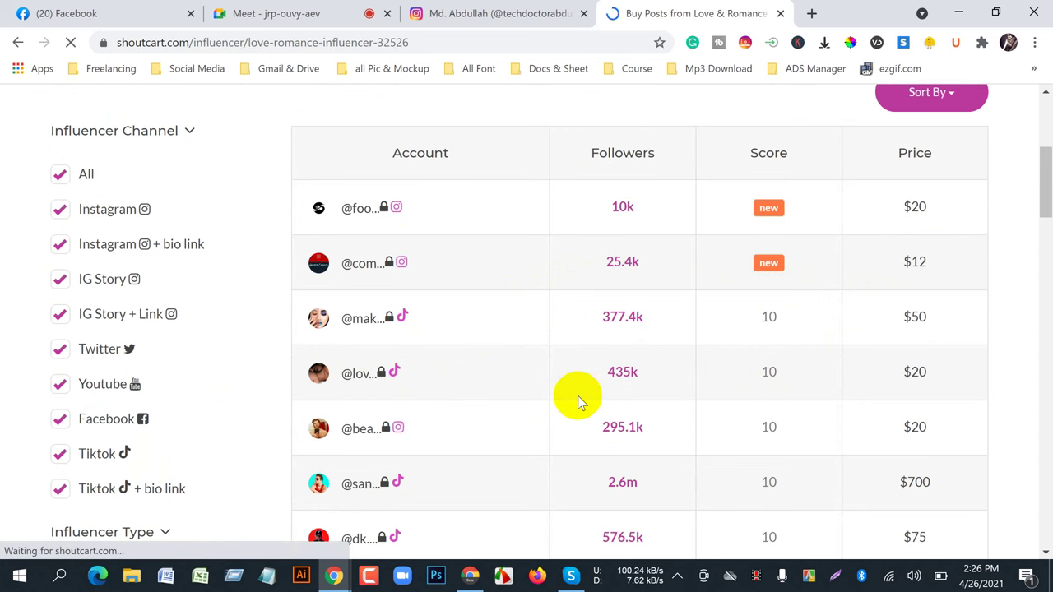
{"action": "scroll", "coordinate": [578, 396], "scroll_direction": "down", "scroll_amount": 1}
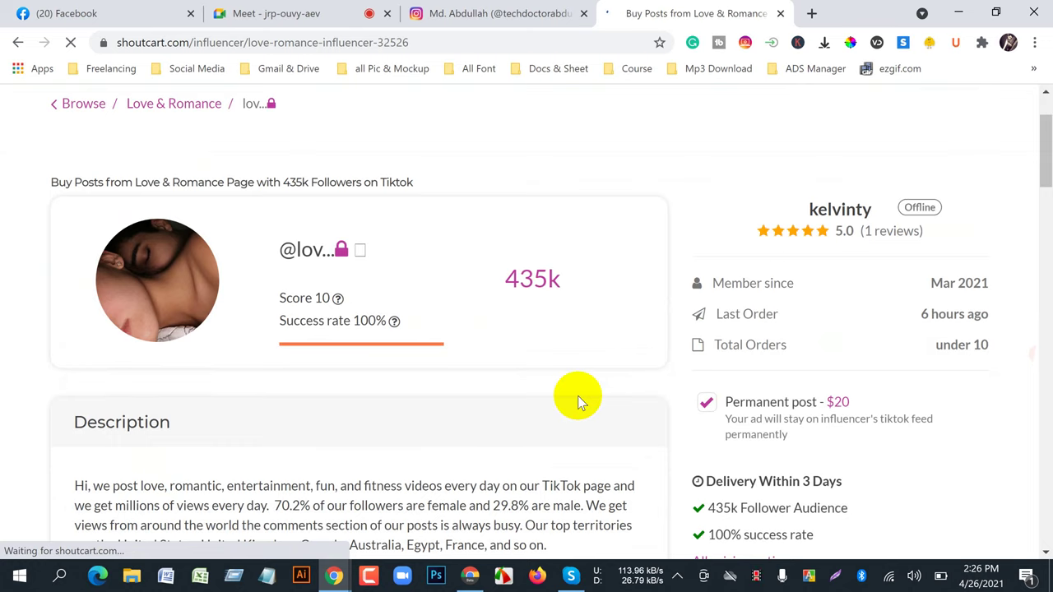
{"action": "scroll", "coordinate": [577, 396], "scroll_direction": "down", "scroll_amount": 2}
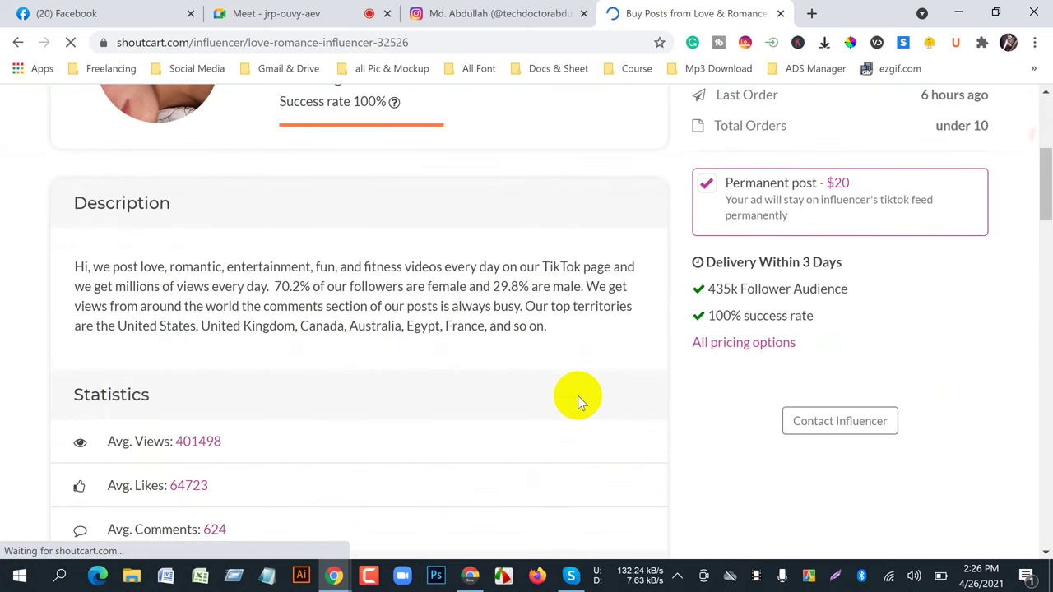
{"action": "scroll", "coordinate": [578, 395], "scroll_direction": "down", "scroll_amount": 1}
{"action": "scroll", "coordinate": [578, 396], "scroll_direction": "down", "scroll_amount": 2}
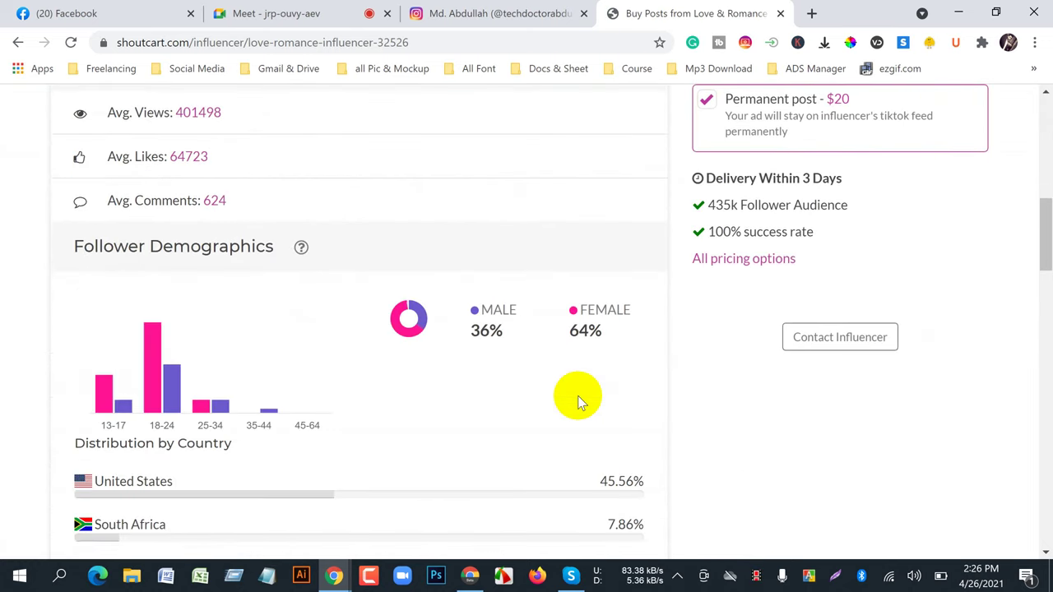
{"action": "scroll", "coordinate": [578, 395], "scroll_direction": "up", "scroll_amount": 6}
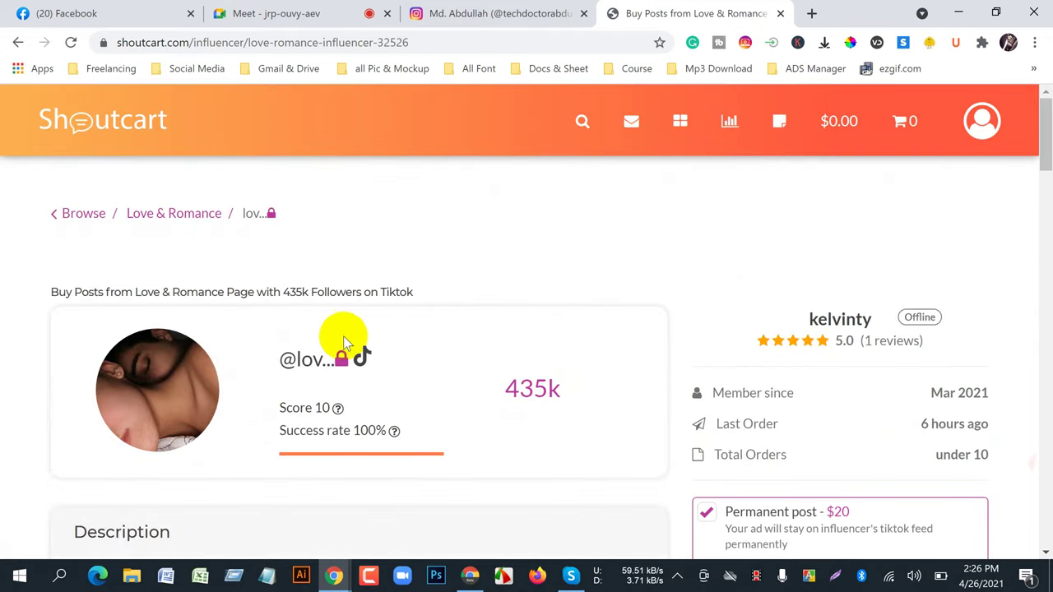
{"action": "scroll", "coordinate": [382, 399], "scroll_direction": "down", "scroll_amount": 2}
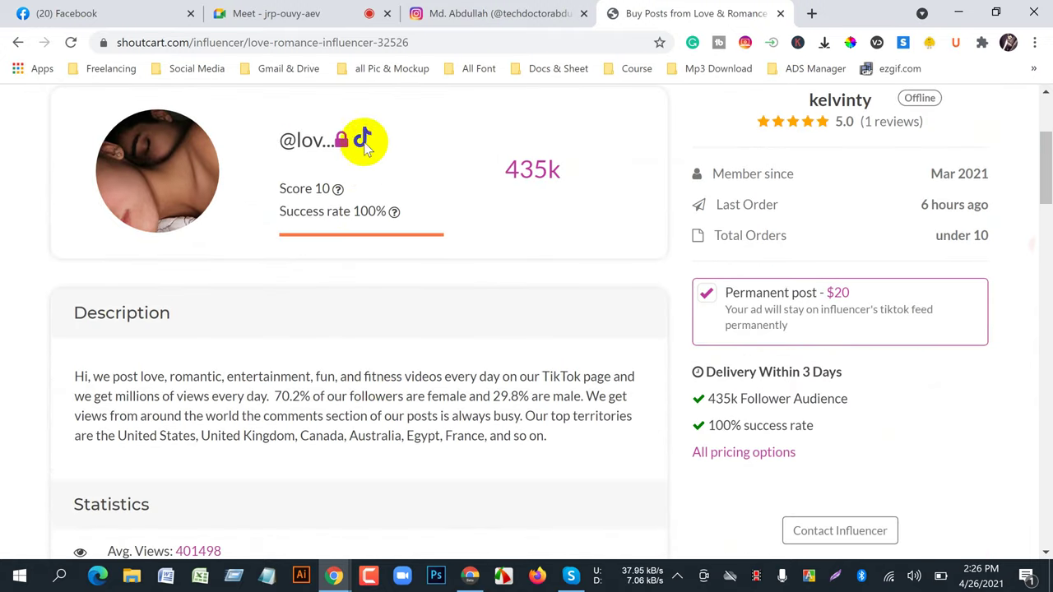
{"action": "scroll", "coordinate": [403, 423], "scroll_direction": "down", "scroll_amount": 2}
{"action": "left_click", "coordinate": [826, 342]}
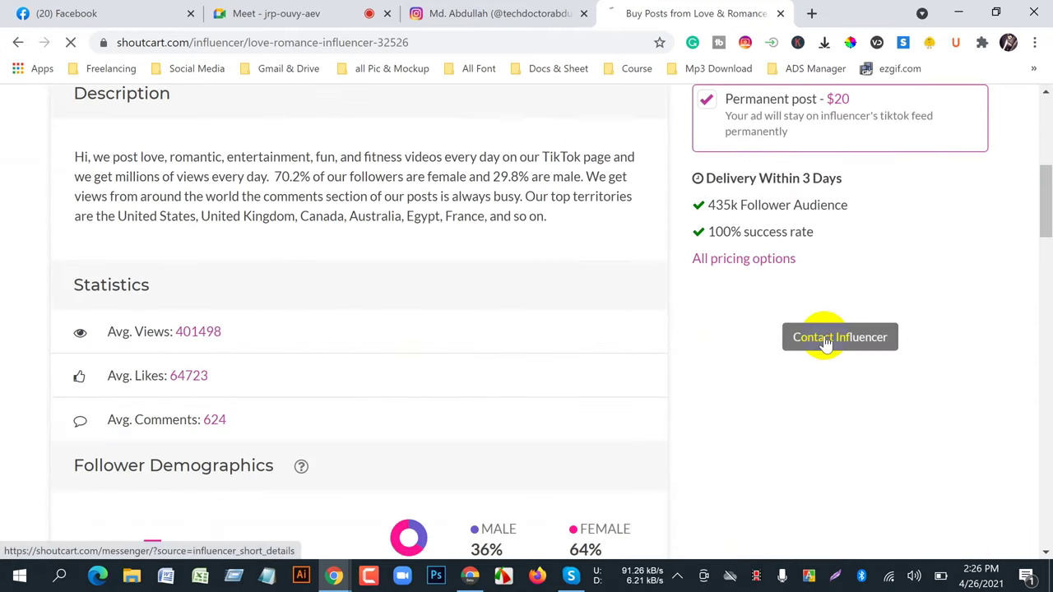